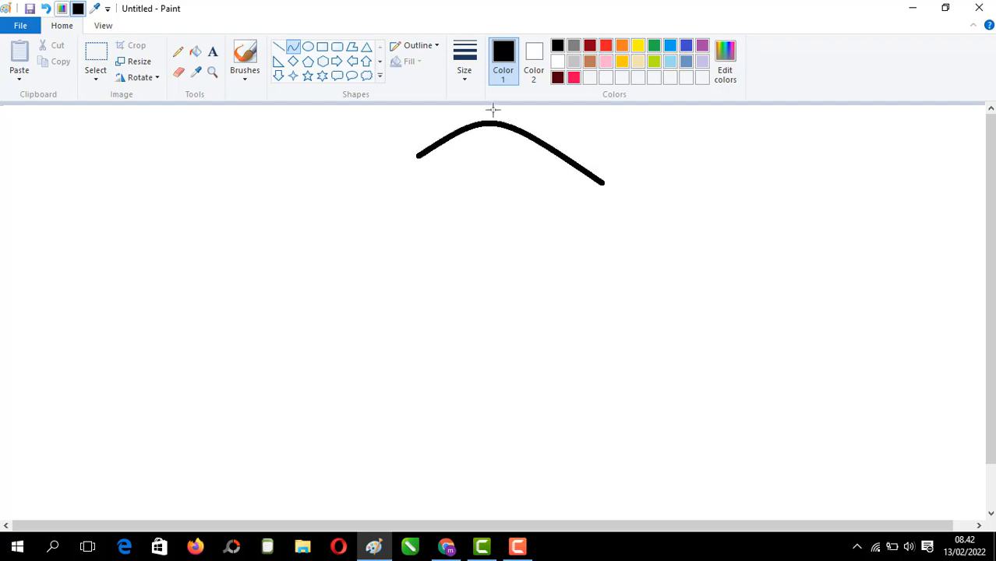
Finish the arched top of the bird's head and outline the tufted feathers down its left side with black curves
left_click(633, 181)
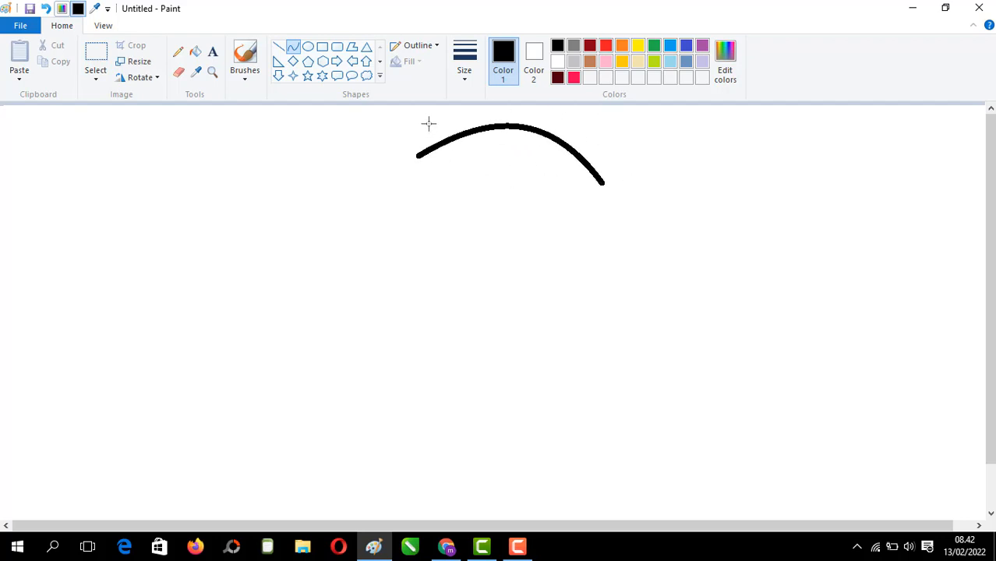
mouse_move(430, 123)
left_mouse_down()
mouse_move(375, 167)
mouse_move(372, 187)
mouse_move(396, 127)
mouse_move(365, 135)
left_mouse_up()
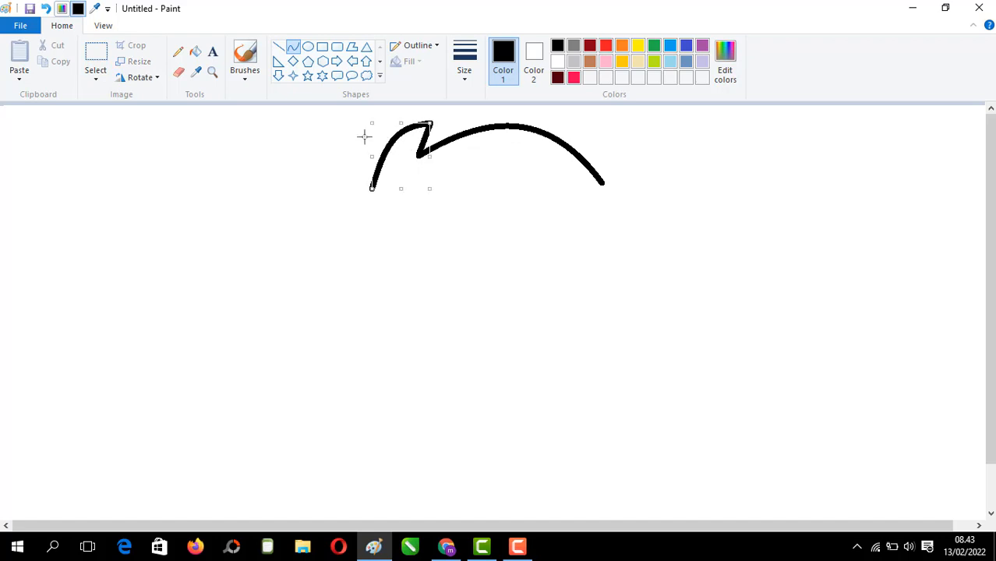
left_click(369, 182)
mouse_move(369, 181)
left_mouse_down()
mouse_move(352, 216)
mouse_move(358, 225)
mouse_move(367, 120)
mouse_move(339, 187)
left_mouse_up()
mouse_move(359, 224)
left_mouse_down()
mouse_move(349, 251)
mouse_move(329, 204)
left_mouse_up()
left_click_drag(329, 204, 334, 276)
left_click(292, 228)
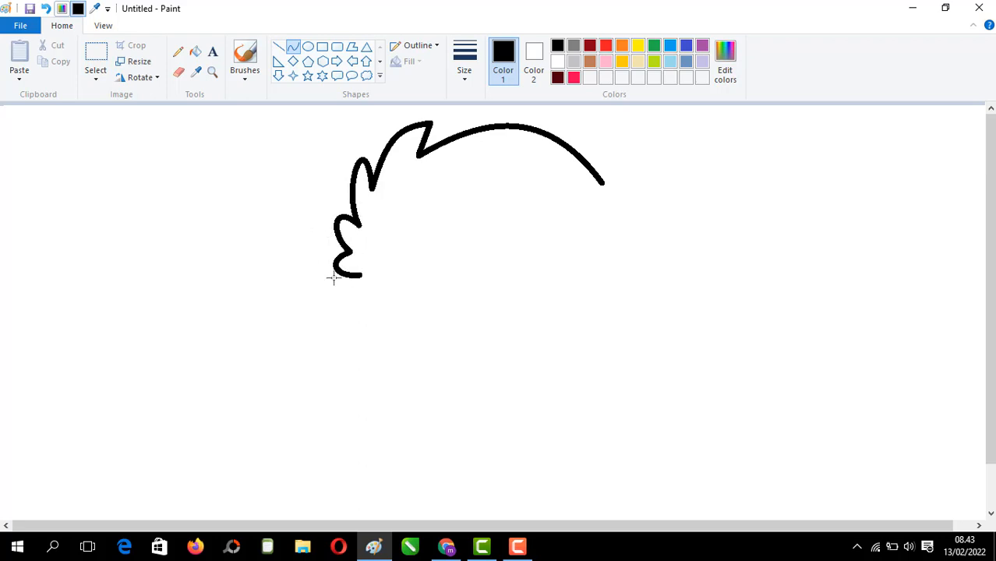
left_click(278, 276)
Close the head outline with curves for the right side, the bulging cheek, the chin and the lower left jaw
mouse_move(599, 181)
left_mouse_down()
mouse_move(608, 248)
mouse_move(607, 200)
mouse_move(615, 215)
left_mouse_up()
left_click_drag(608, 249, 586, 321)
mouse_move(616, 269)
left_mouse_down()
mouse_move(628, 255)
mouse_move(591, 332)
mouse_move(475, 366)
left_mouse_up()
left_click(682, 247)
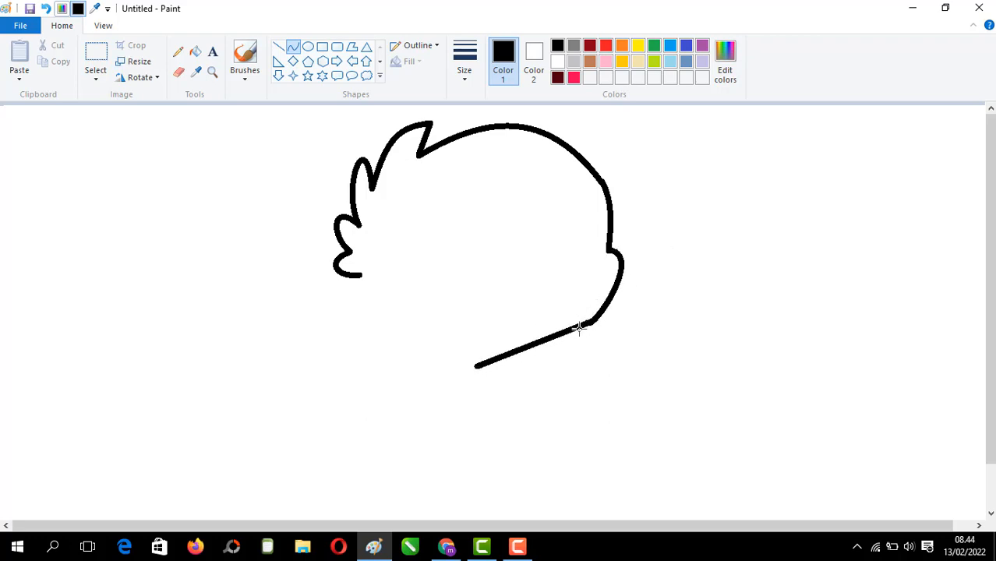
left_click_drag(578, 327, 544, 353)
left_click(543, 353)
left_click_drag(358, 275, 479, 366)
left_click_drag(403, 307, 464, 370)
left_click(673, 267)
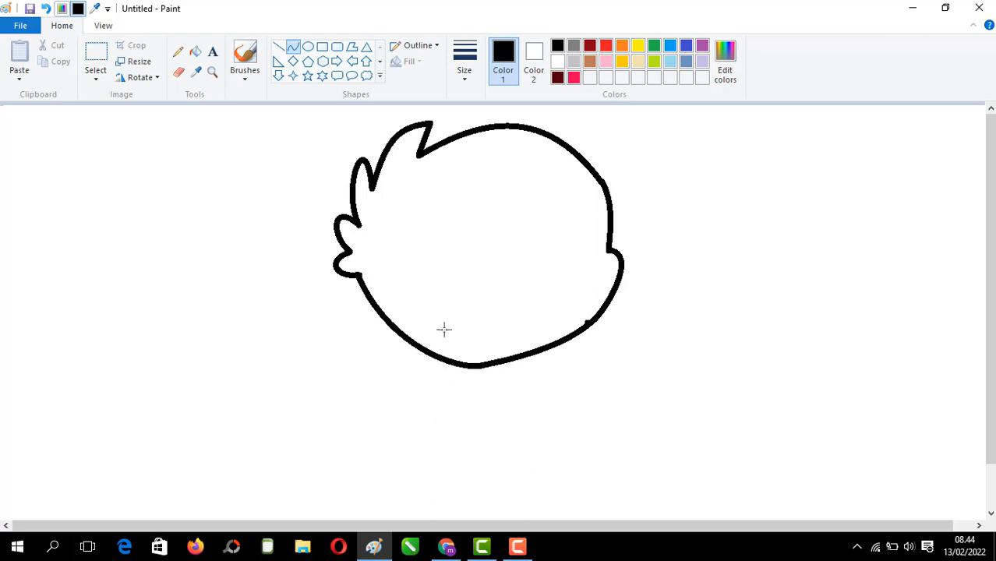
Draw two short curved eyebrows, one at the left of the face and one at the upper right
mouse_move(392, 208)
left_mouse_down()
mouse_move(379, 239)
mouse_move(382, 220)
left_mouse_up()
left_click(382, 225)
mouse_move(530, 157)
left_mouse_down()
mouse_move(567, 160)
mouse_move(548, 147)
left_mouse_up()
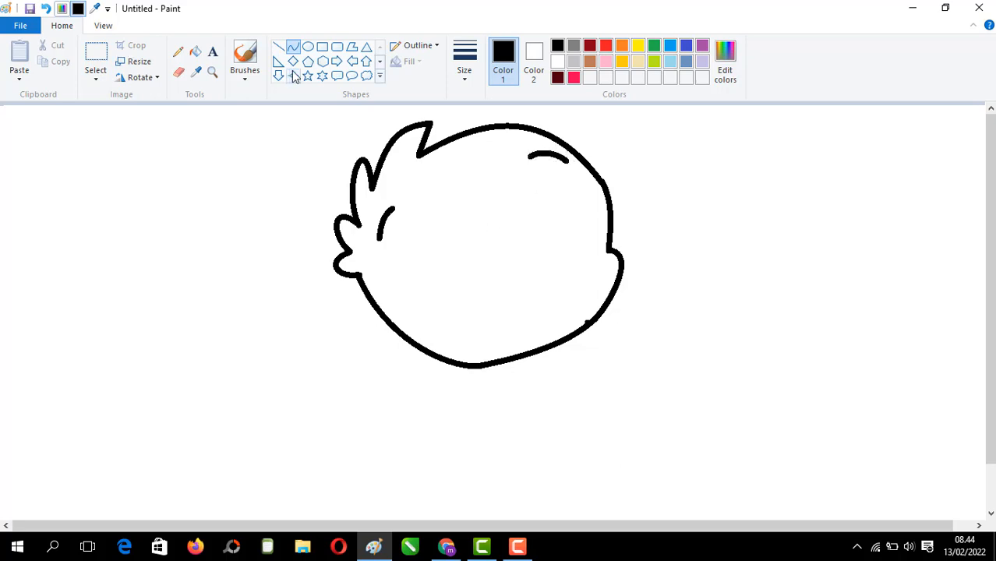
Draw the bird's large round left eye from two curves and add an inner crescent along its right edge
left_click_drag(421, 230, 462, 323)
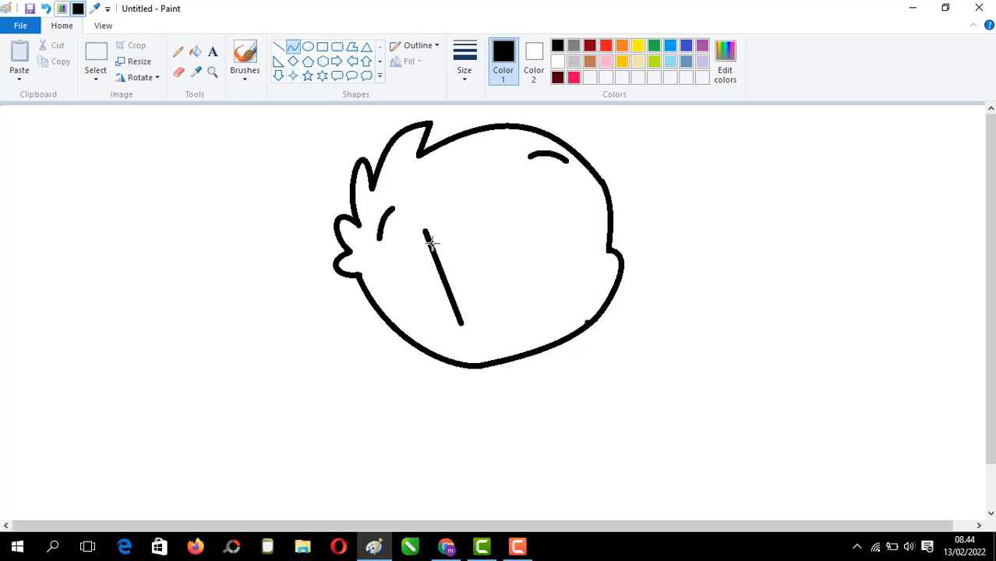
mouse_move(429, 234)
left_mouse_down()
mouse_move(404, 272)
mouse_move(399, 329)
left_mouse_up()
left_click_drag(427, 232, 465, 323)
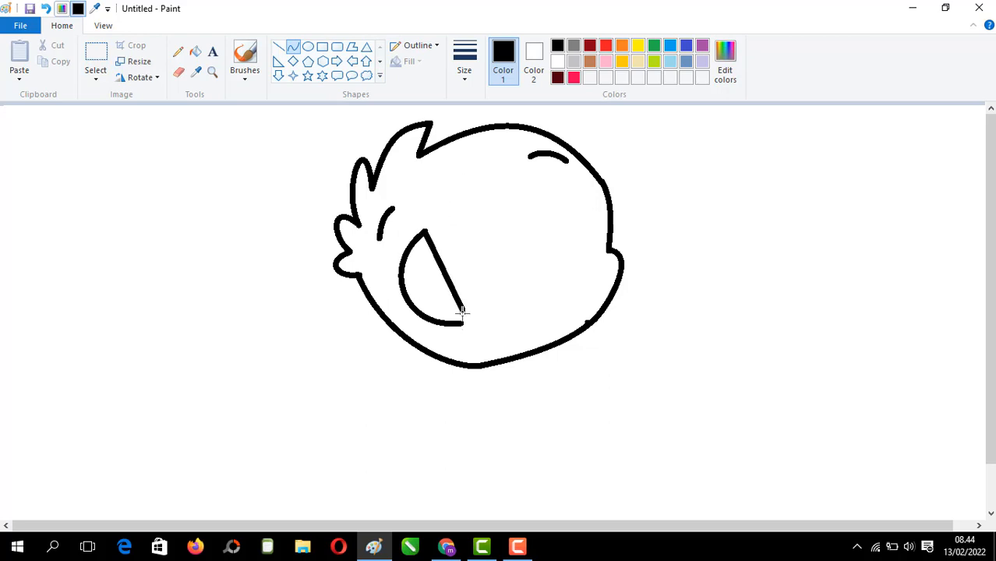
left_click_drag(431, 241, 485, 237)
left_click_drag(470, 290, 515, 300)
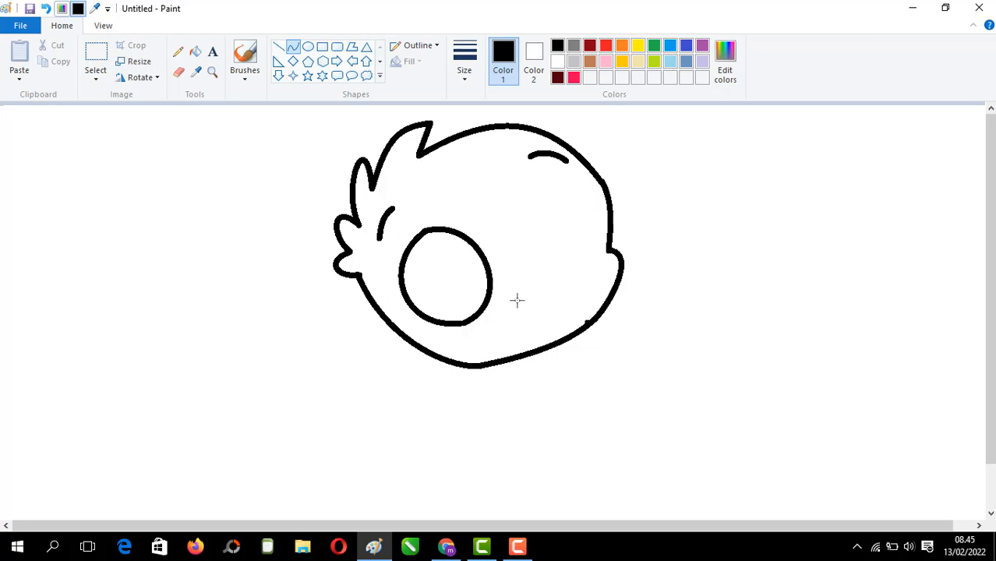
mouse_move(452, 231)
left_mouse_down()
mouse_move(471, 300)
mouse_move(456, 347)
mouse_move(458, 323)
left_mouse_up()
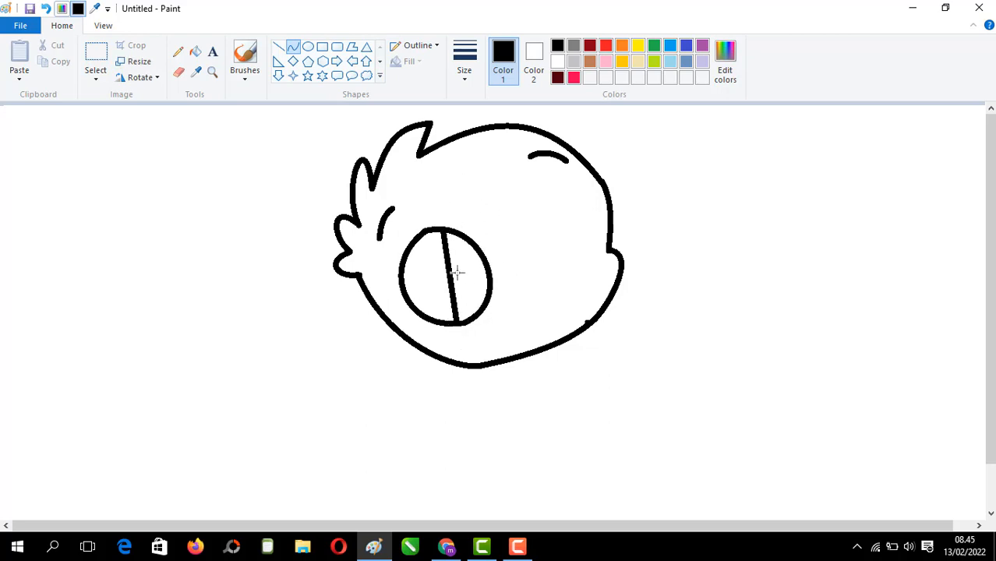
mouse_move(452, 278)
left_mouse_down()
mouse_move(474, 247)
mouse_move(472, 307)
mouse_move(482, 305)
left_mouse_up()
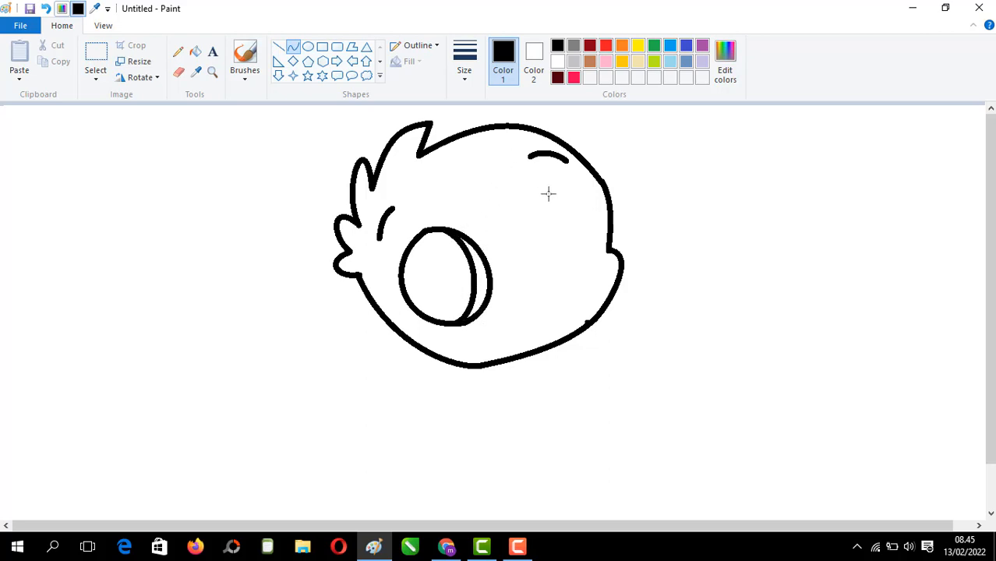
Draw the round right eye from two curves and add an inner crescent along its right edge
left_click_drag(550, 190, 572, 273)
mouse_move(547, 196)
left_mouse_down()
mouse_move(521, 218)
mouse_move(516, 243)
left_mouse_up()
left_click_drag(552, 191, 575, 273)
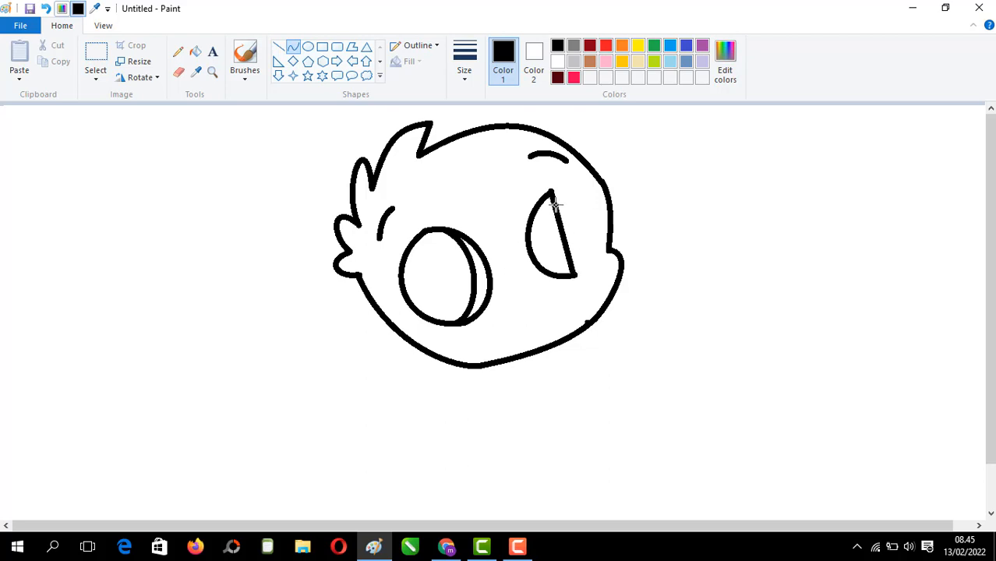
left_click_drag(555, 198, 598, 240)
left_click(474, 200)
left_click_drag(552, 191, 557, 274)
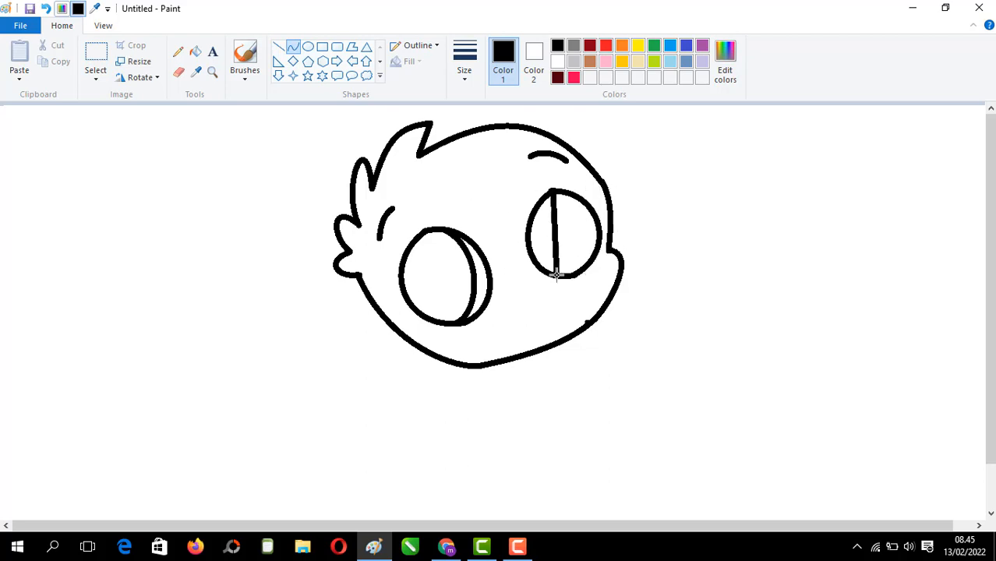
left_click_drag(553, 214, 587, 213)
left_click_drag(581, 248, 588, 245)
left_click(487, 173)
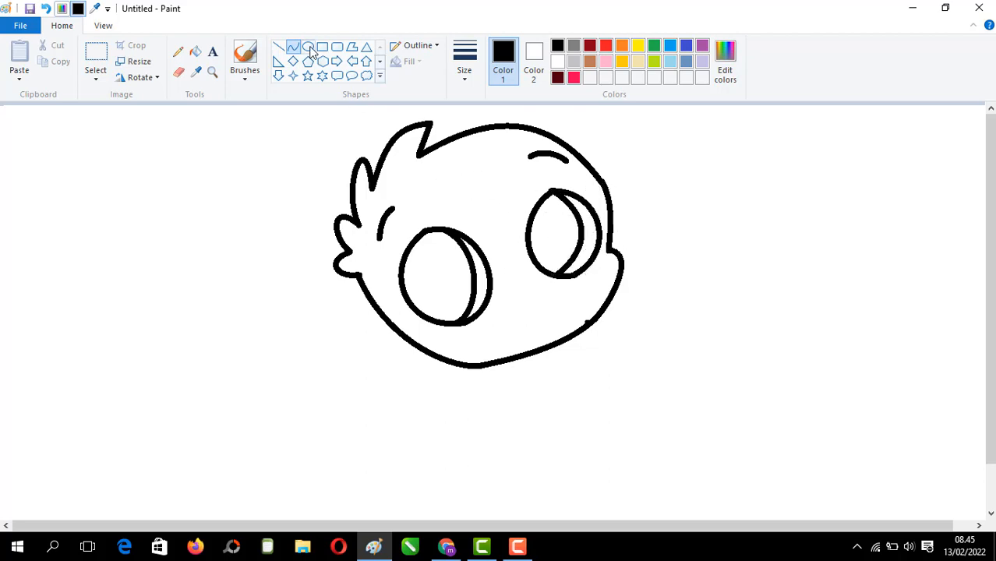
Add a small circular highlight with the Oval shape in the upper left part of each eye
left_click(308, 46)
left_click_drag(414, 244, 442, 273)
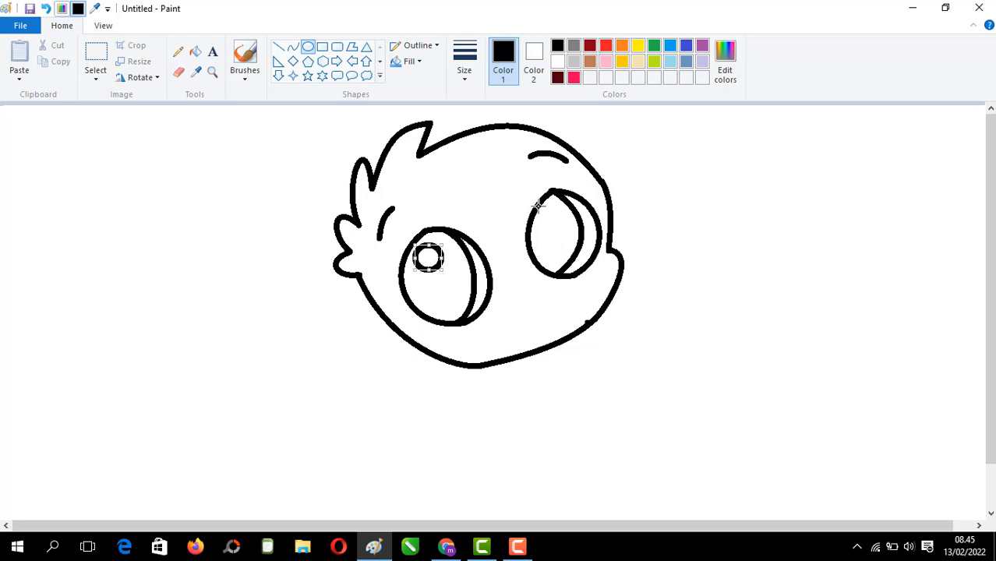
left_click_drag(538, 206, 563, 234)
mouse_move(612, 292)
left_mouse_down()
mouse_move(595, 345)
mouse_move(607, 342)
left_mouse_up()
key("ctrl+z")
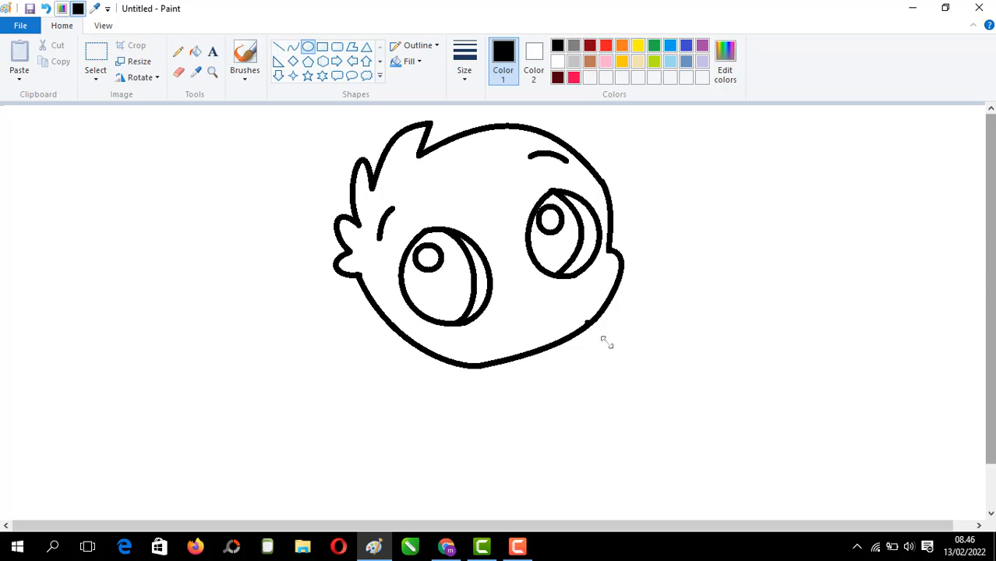
Draw the pointed upper beak between and below the eyes with the Curve tool
left_click(294, 48)
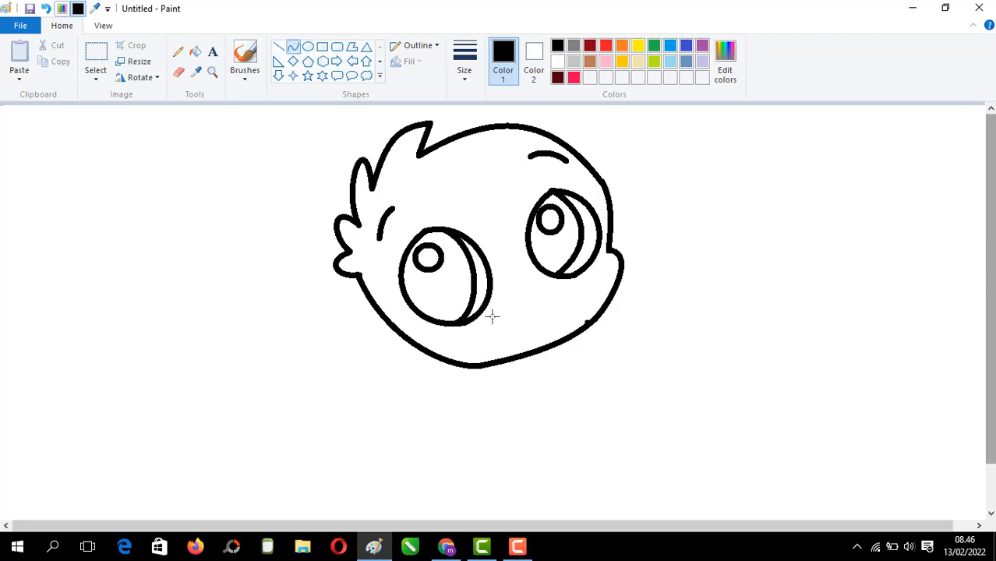
mouse_move(492, 315)
left_mouse_down()
mouse_move(524, 283)
mouse_move(509, 307)
mouse_move(506, 295)
mouse_move(563, 294)
mouse_move(494, 316)
left_mouse_up()
left_click(511, 259)
left_click(549, 290)
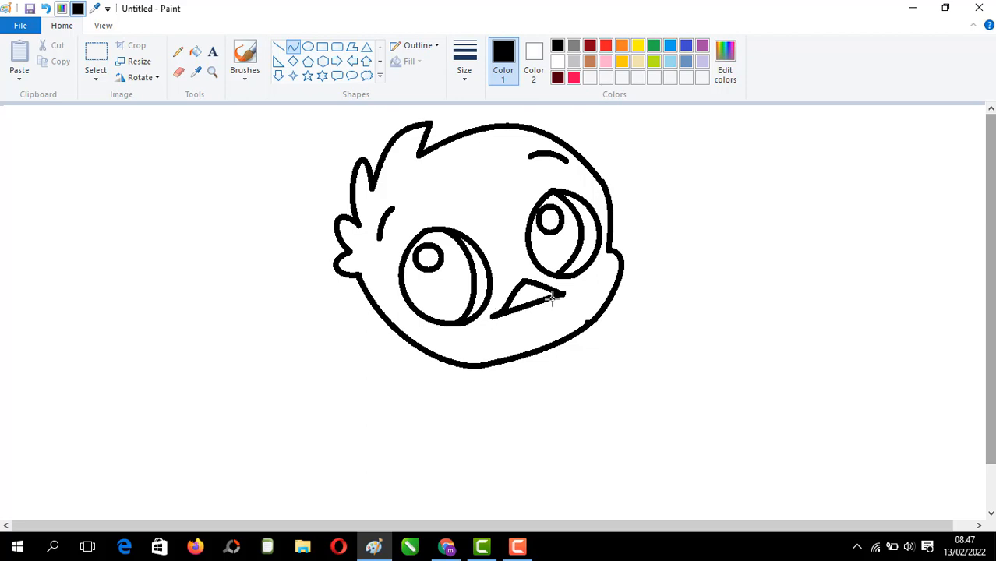
mouse_move(552, 298)
left_mouse_down()
mouse_move(536, 307)
mouse_move(546, 312)
left_mouse_up()
left_click(678, 304)
Draw the open lower beak beneath the upper beak with a tongue curve and an outer lip curve
left_click_drag(530, 312, 507, 307)
left_click_drag(565, 328, 559, 308)
left_click(588, 306)
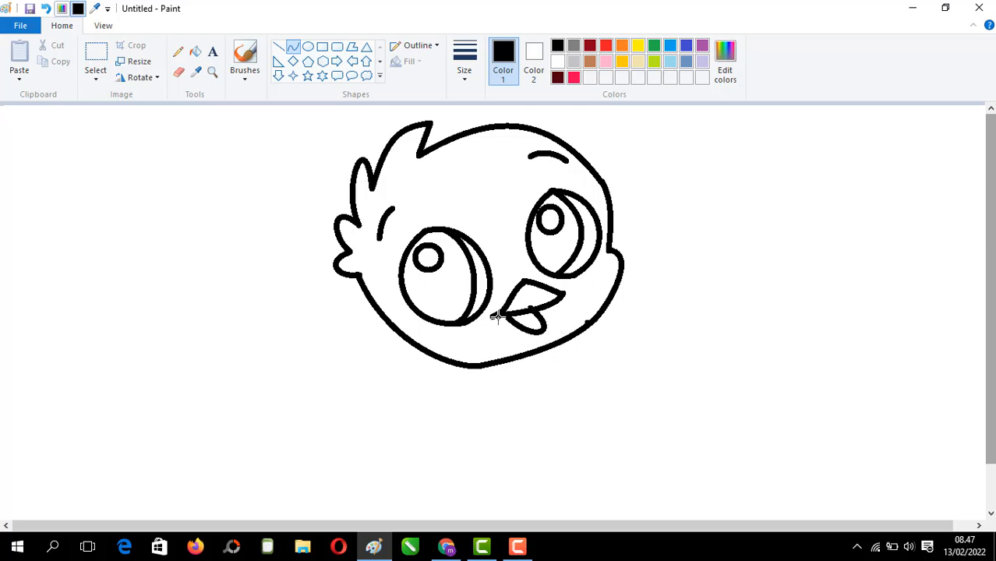
left_click_drag(496, 315, 546, 343)
left_click(658, 379)
Draw the feathered left wing below the head and the rounded body side joining it to the chin
mouse_move(401, 332)
left_mouse_down()
mouse_move(342, 320)
mouse_move(399, 348)
mouse_move(372, 340)
mouse_move(373, 362)
mouse_move(321, 325)
mouse_move(356, 344)
mouse_move(330, 364)
mouse_move(381, 380)
mouse_move(389, 392)
mouse_move(326, 351)
mouse_move(346, 383)
mouse_move(445, 402)
mouse_move(371, 402)
mouse_move(399, 429)
mouse_move(480, 378)
mouse_move(474, 365)
left_mouse_up()
left_click(327, 296)
left_click(312, 335)
left_click(325, 375)
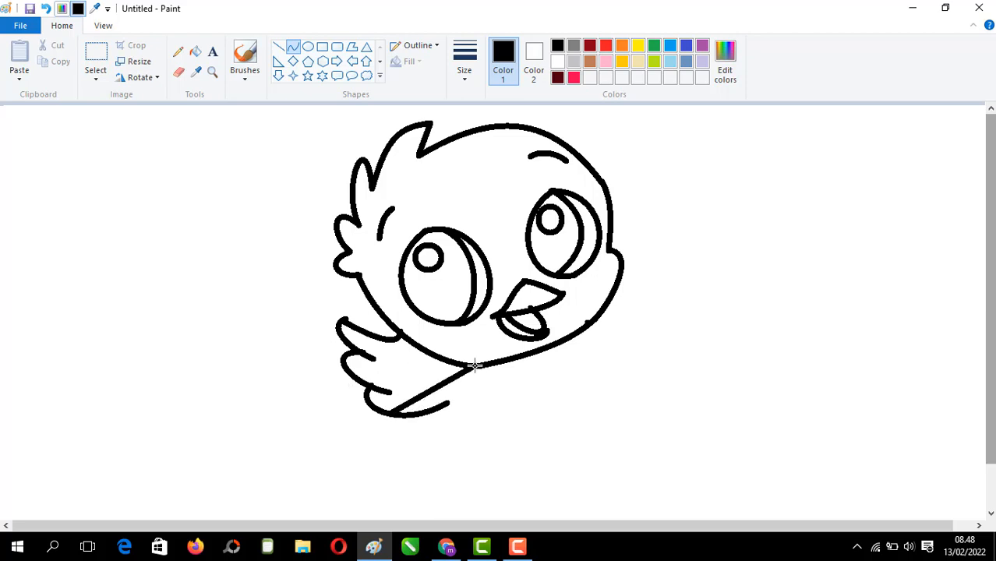
mouse_move(438, 399)
left_mouse_down()
mouse_move(404, 438)
mouse_move(399, 475)
left_mouse_up()
left_click_drag(432, 424, 484, 413)
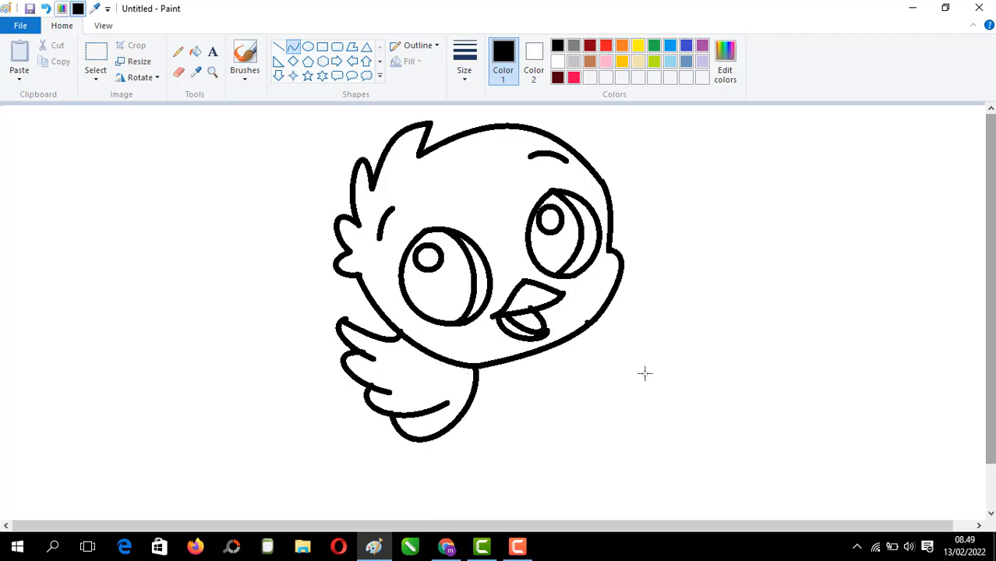
Draw the three-feather right wing and the rounded belly curve running from the chin to the left body side
mouse_move(617, 293)
left_mouse_down()
mouse_move(594, 346)
mouse_move(647, 282)
mouse_move(659, 298)
left_mouse_up()
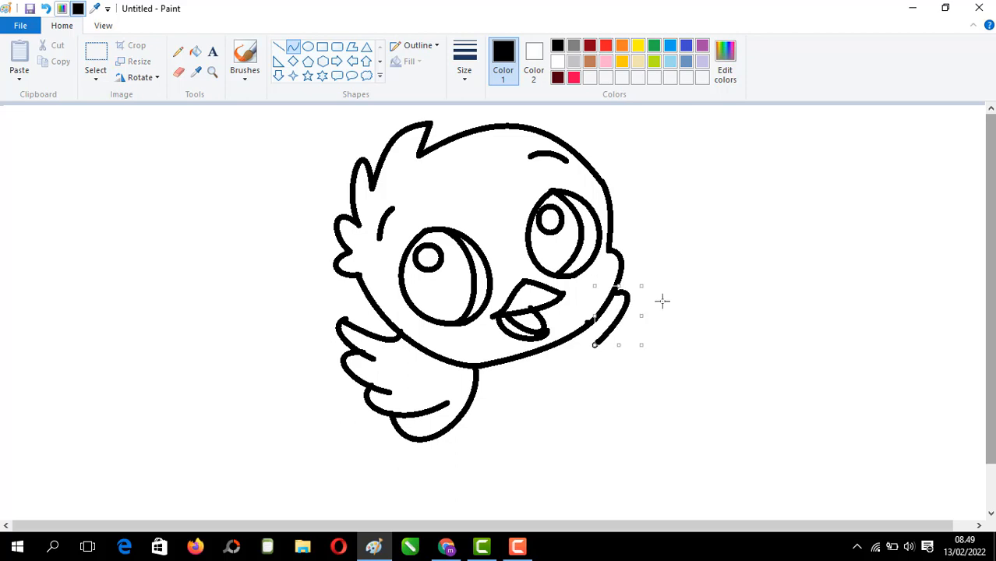
mouse_move(600, 342)
left_mouse_down()
mouse_move(633, 323)
mouse_move(645, 334)
mouse_move(557, 389)
mouse_move(584, 390)
mouse_move(580, 398)
left_mouse_up()
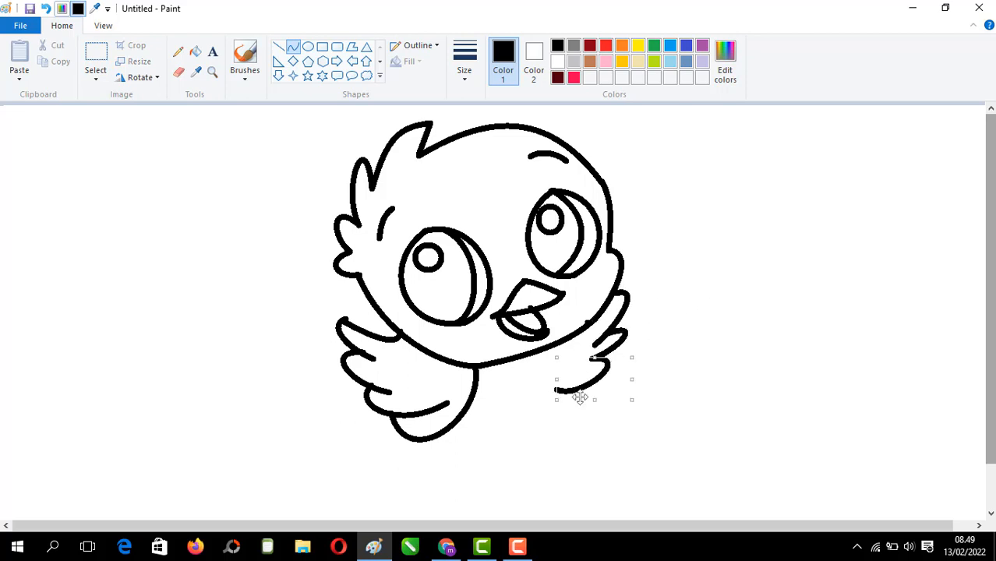
left_click_drag(563, 341, 433, 439)
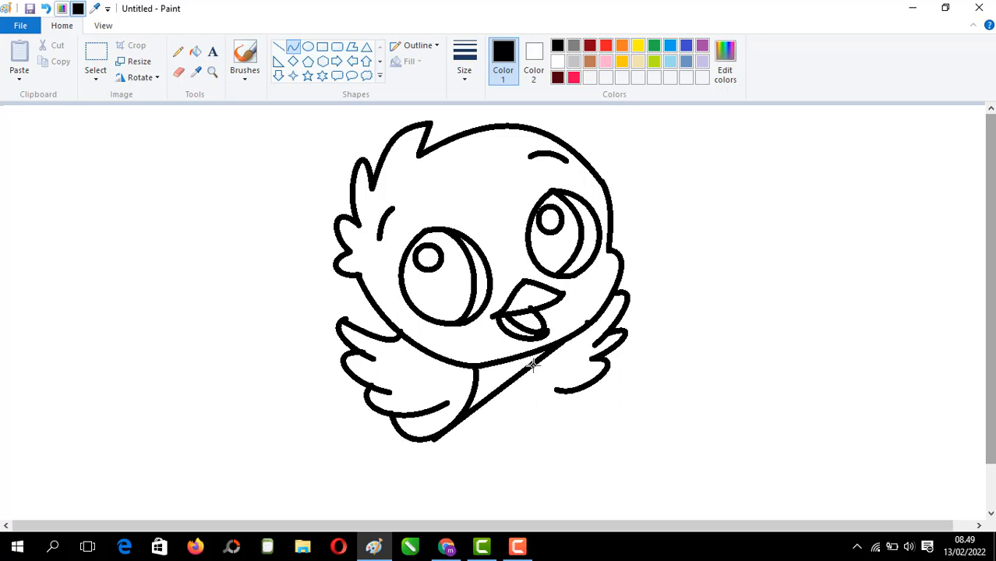
left_click_drag(533, 364, 516, 461)
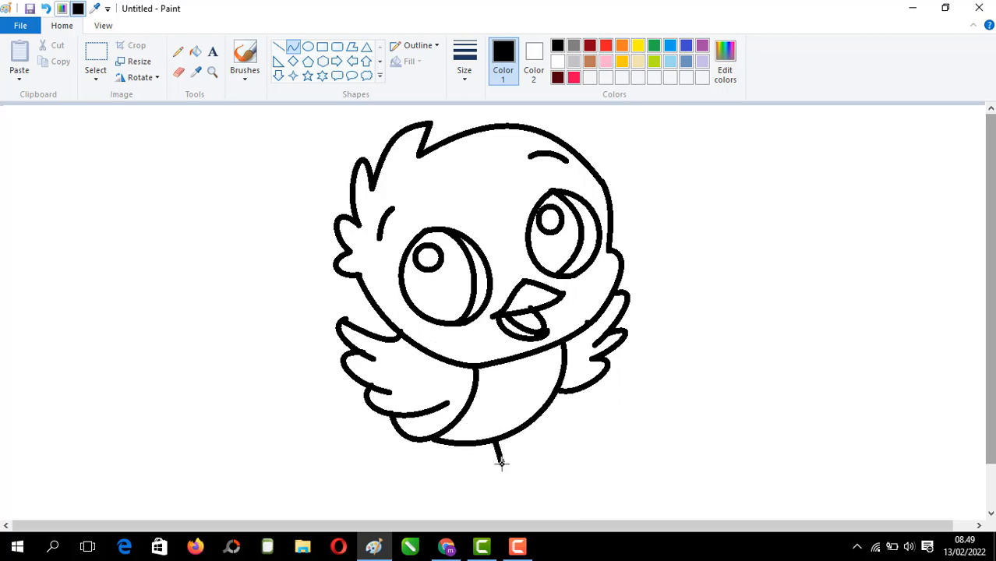
Draw the bird's right leg with its toes beneath the belly using curves
left_click_drag(477, 442, 516, 498)
mouse_move(498, 464)
left_mouse_down()
mouse_move(475, 485)
mouse_move(540, 449)
mouse_move(536, 489)
mouse_move(522, 497)
left_mouse_up()
left_click(545, 448)
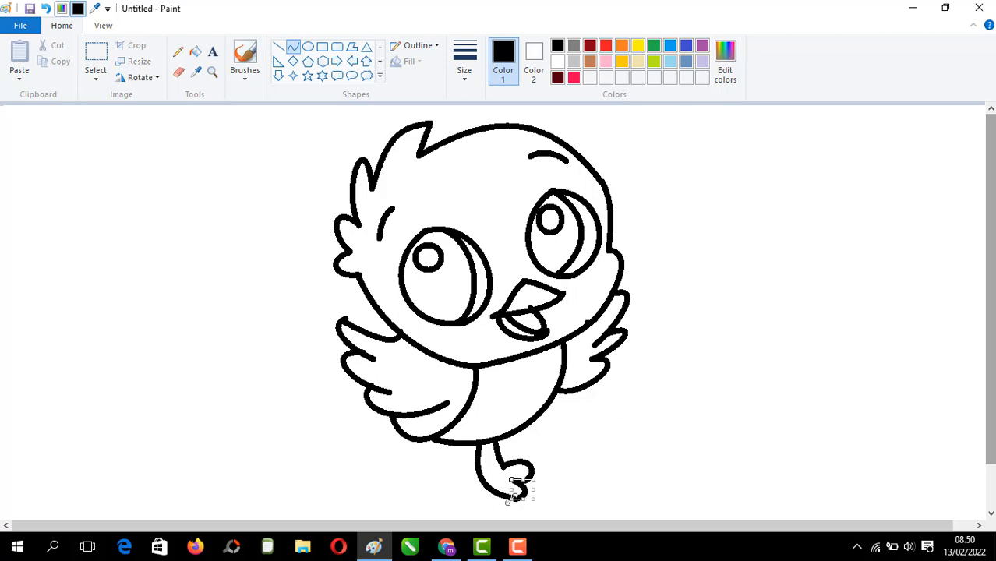
Draw the bird's left leg with its toes beneath the belly using curves
left_click_drag(433, 440, 448, 508)
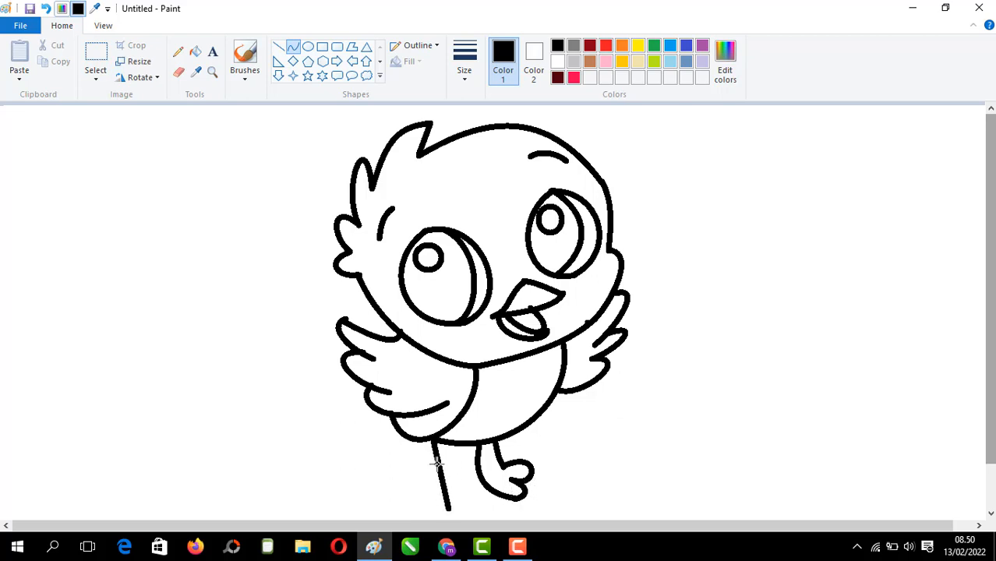
left_click_drag(436, 465, 425, 499)
left_click(375, 479)
mouse_move(455, 444)
left_mouse_down()
mouse_move(480, 490)
mouse_move(452, 467)
mouse_move(484, 493)
mouse_move(470, 488)
mouse_move(484, 494)
mouse_move(470, 510)
left_mouse_up()
left_click(494, 497)
left_click(458, 509)
left_click(640, 411)
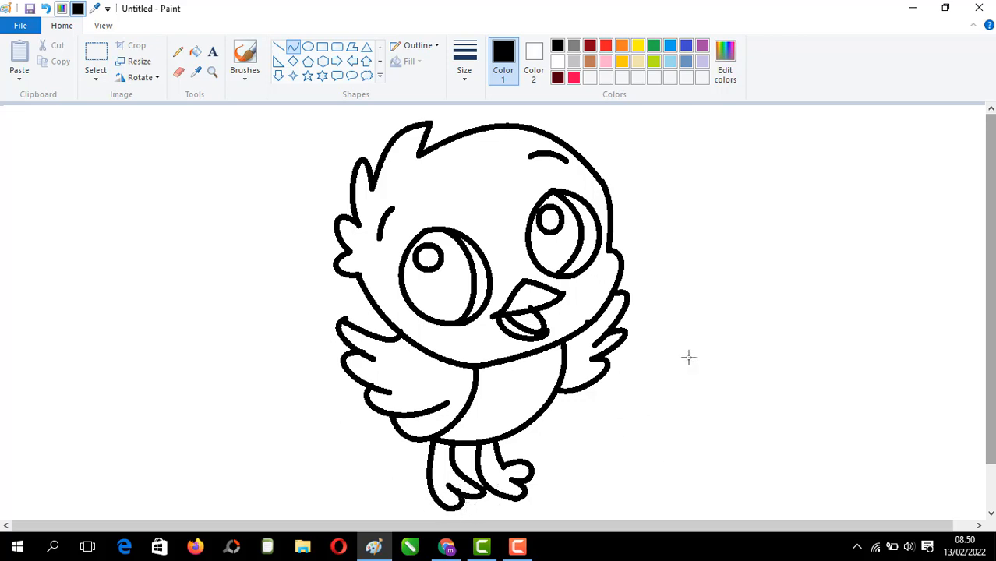
Fill the bird's head, left wing with body side, and right wing with bright blue
key("ctrl+a")
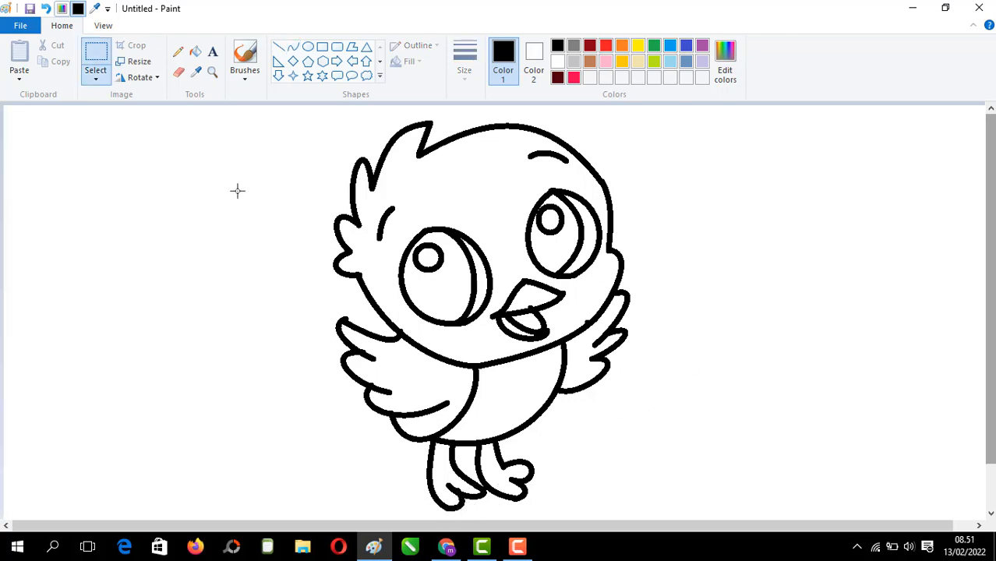
left_click(195, 53)
left_click(672, 48)
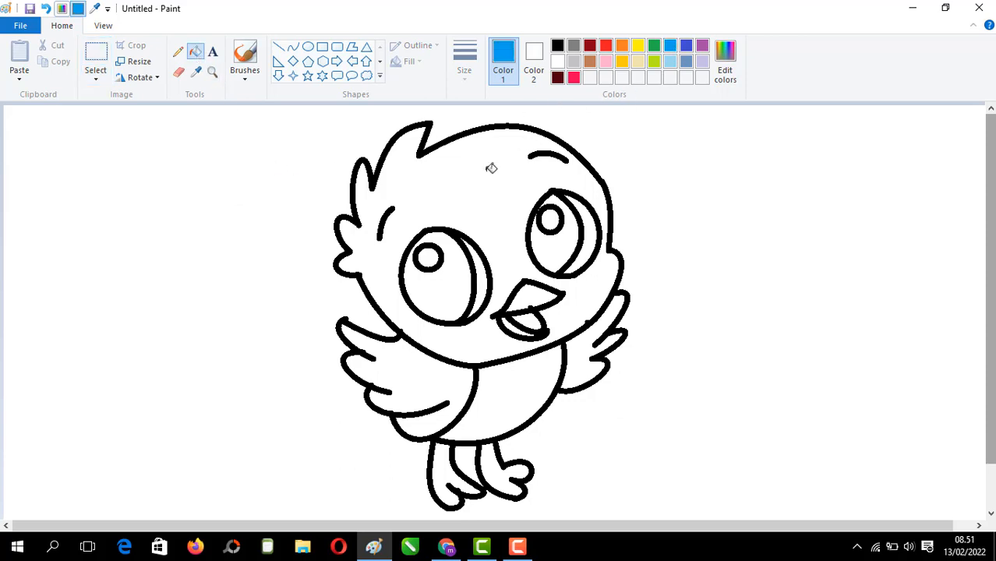
left_click(489, 177)
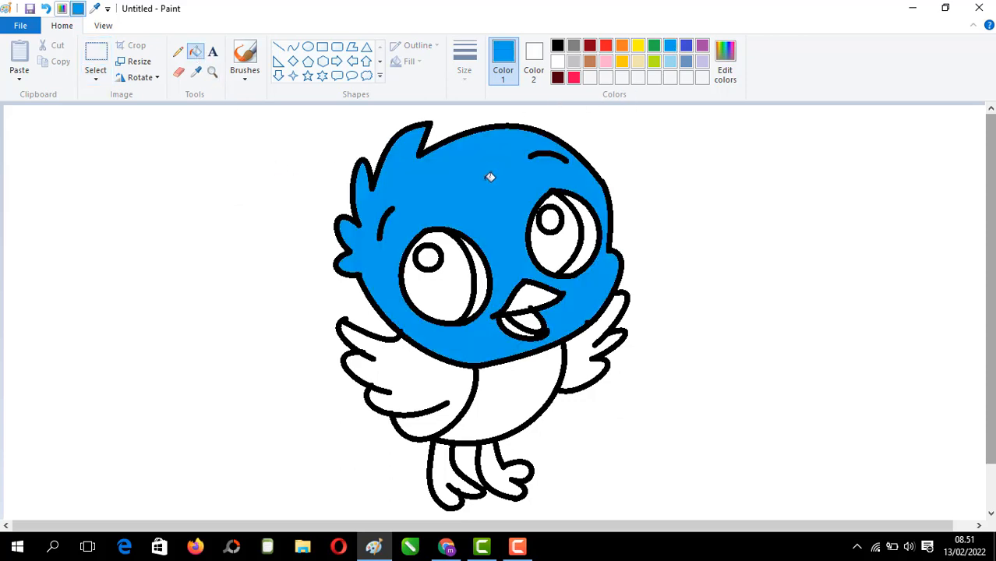
left_click(420, 365)
left_click(585, 352)
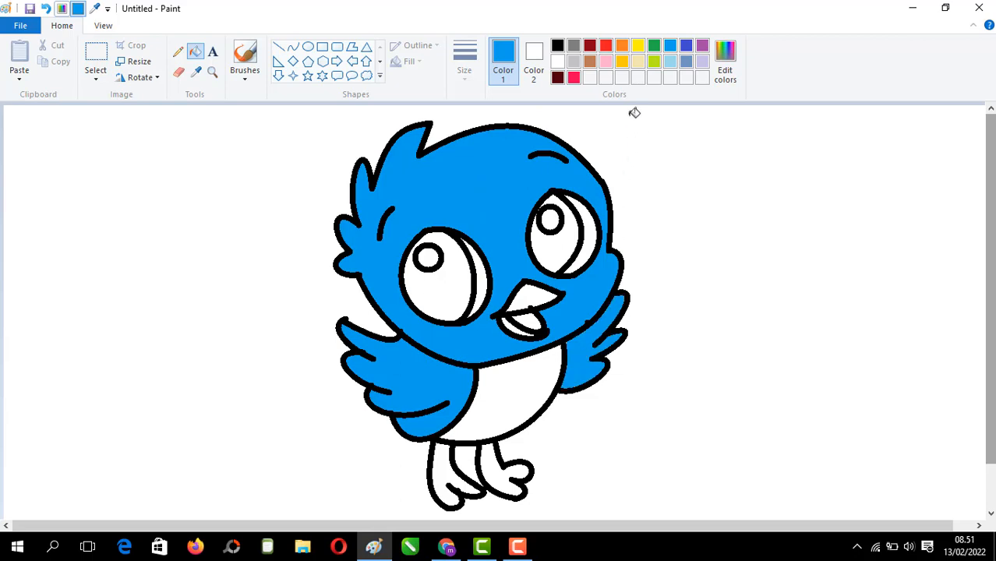
Fill the belly with pale cream yellow and both legs with gold
left_click(638, 63)
left_click(501, 405)
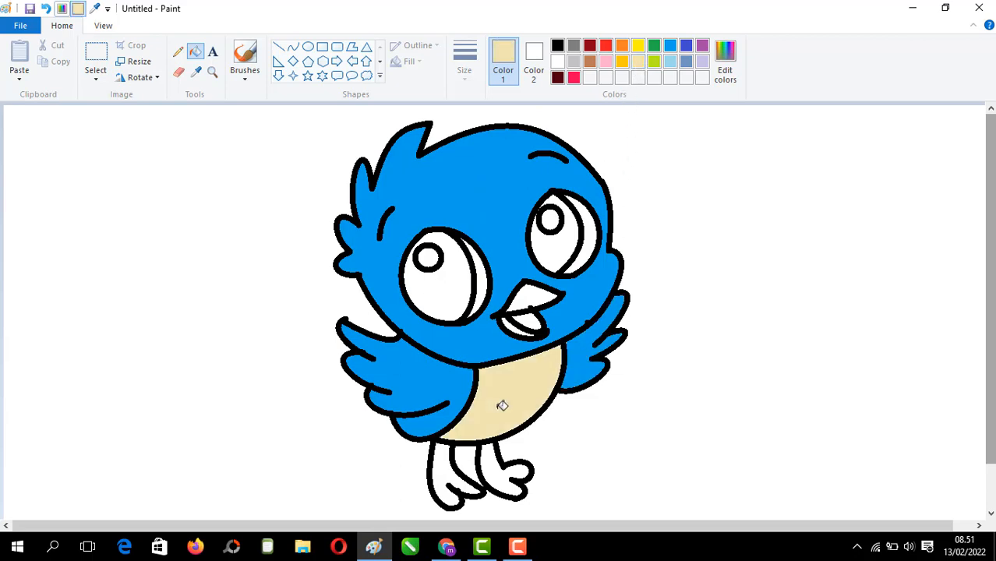
left_click(621, 62)
left_click(485, 462)
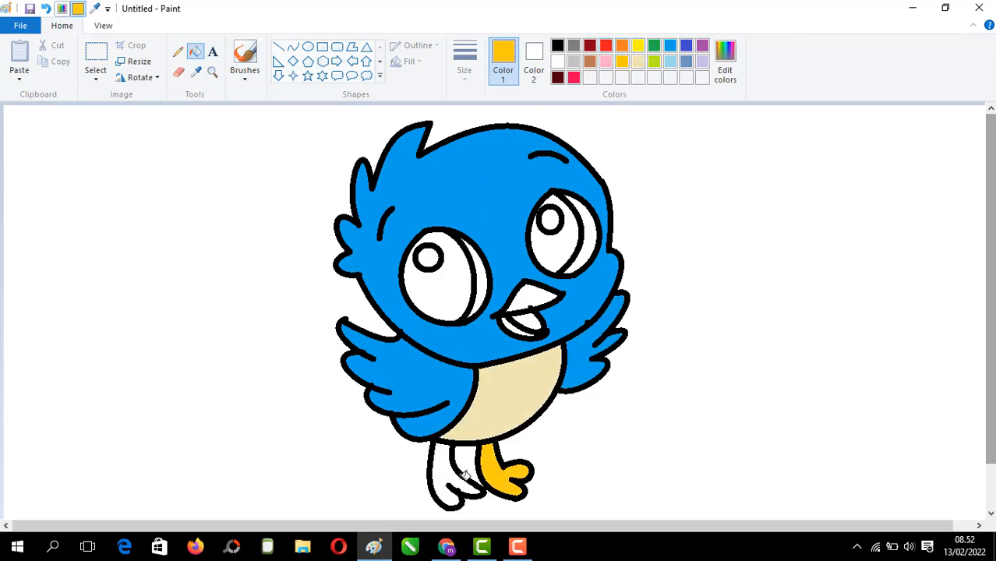
left_click(448, 472)
Fill the upper and lower parts of the bird's beak with orange and the inside of its mouth with pale cream
left_click(621, 49)
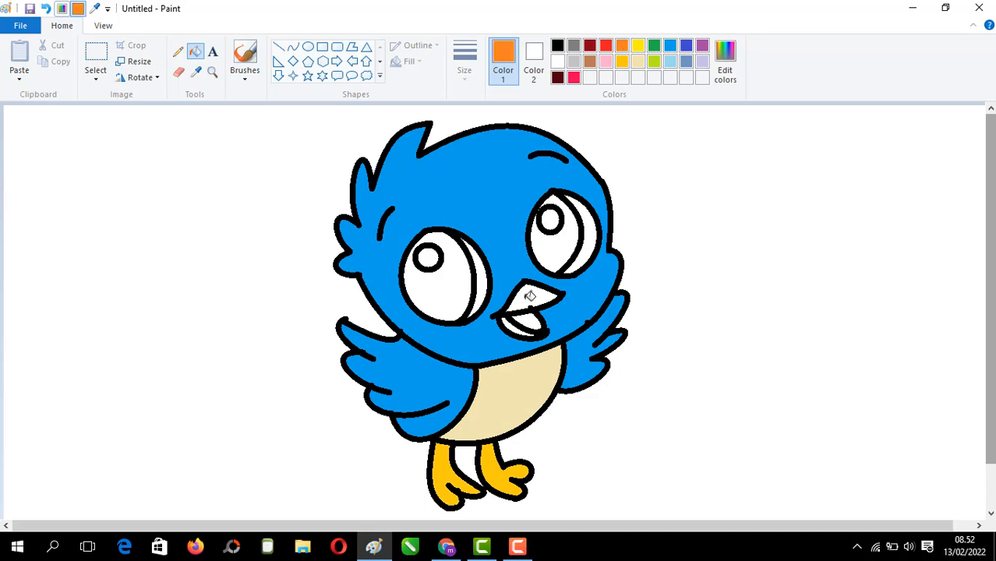
left_click(530, 296)
left_click(519, 325)
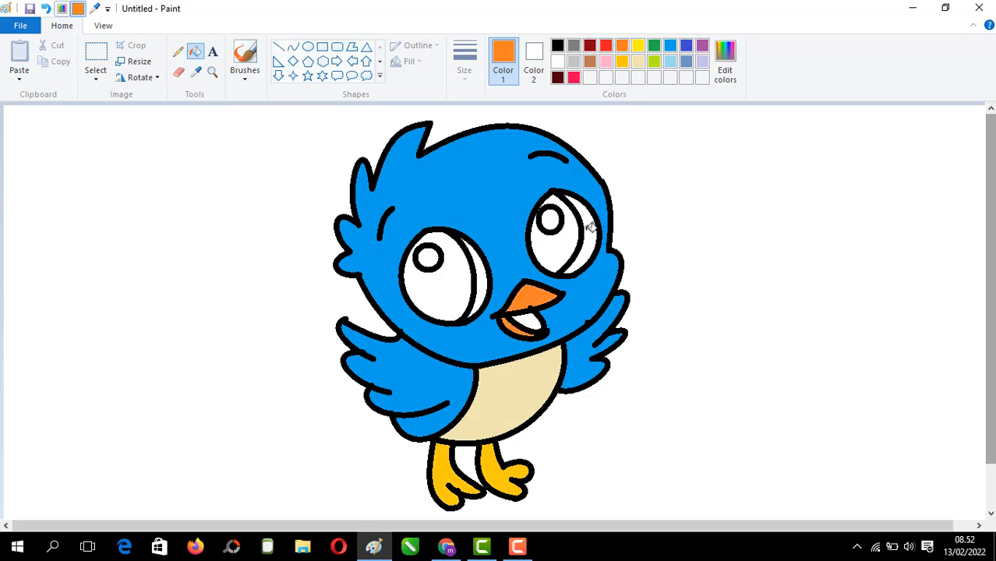
left_click(638, 63)
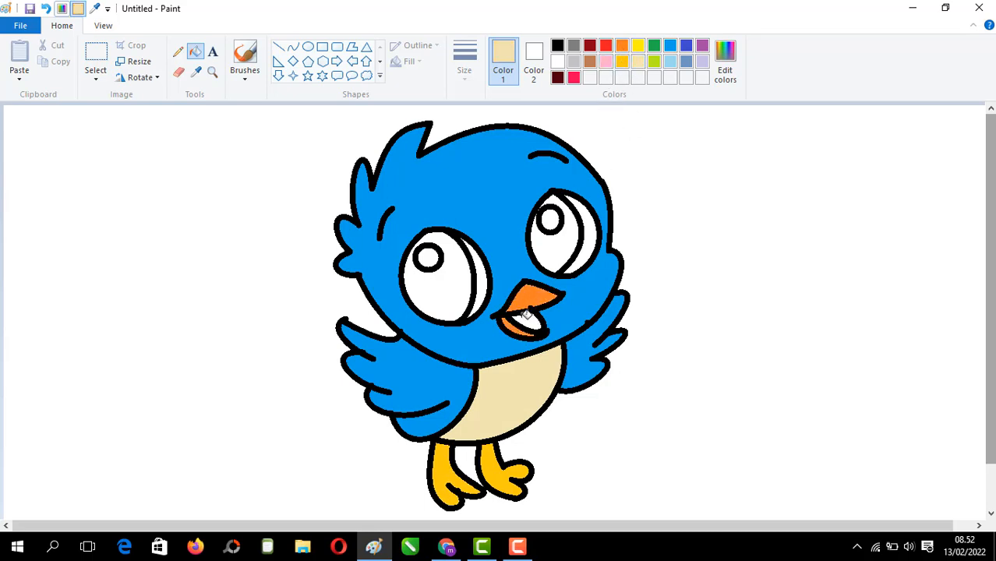
Fill the large pupils of both eyes with black, leaving the round highlights and outer crescents white
left_click(557, 45)
left_click(552, 250)
left_click(435, 285)
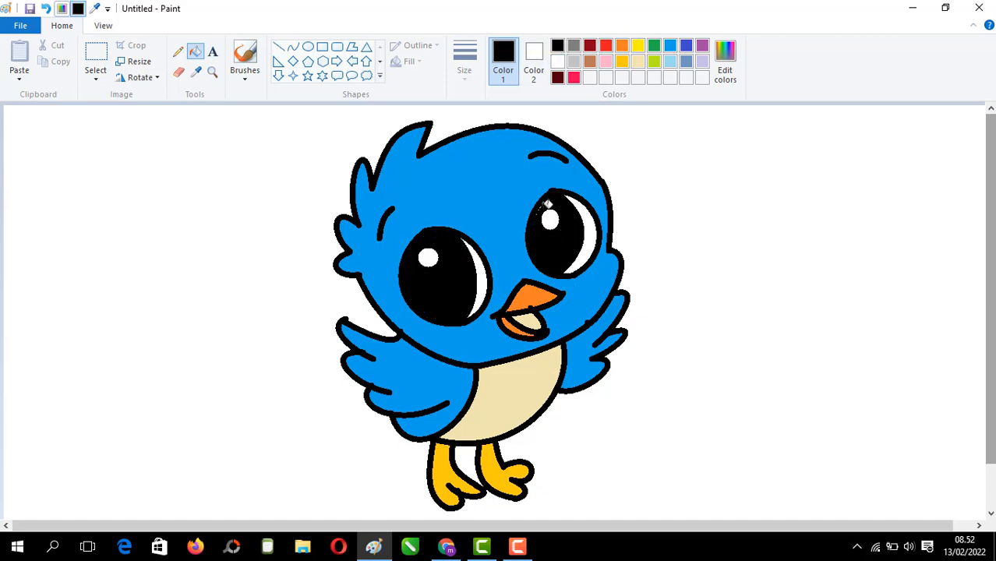
Cover the leftover white gap at the upper edge of the right eye's pupil with a short black line
left_click(178, 51)
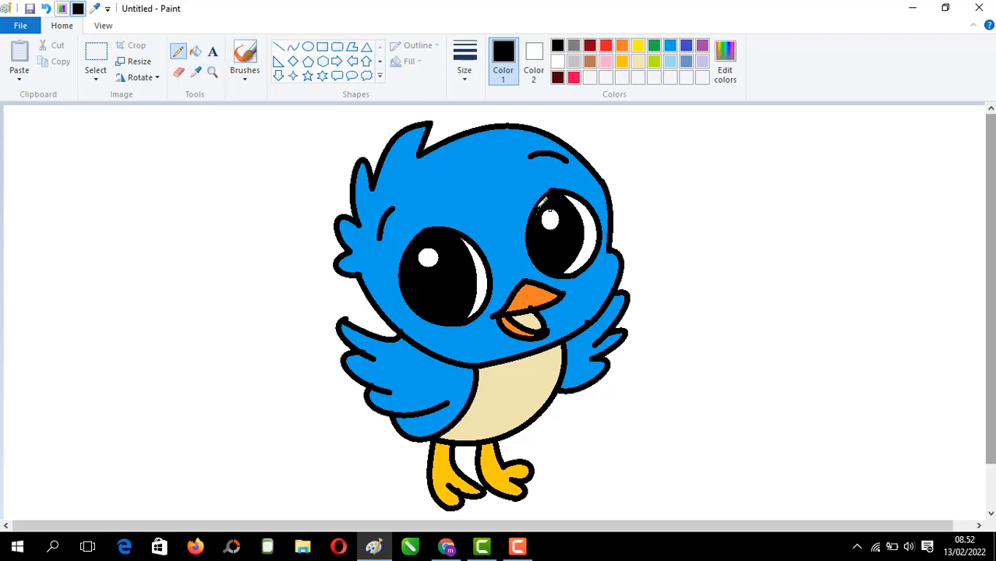
left_click(279, 47)
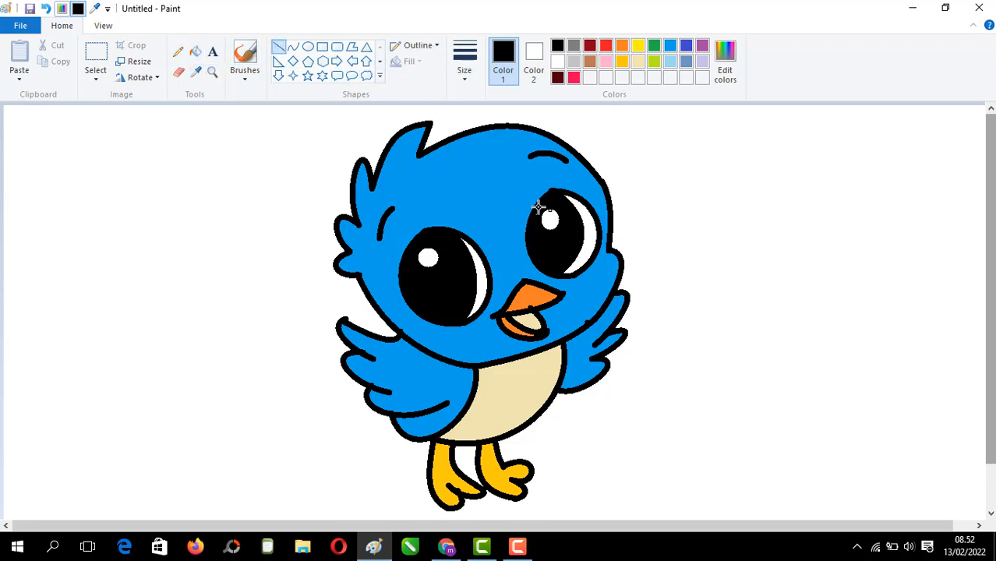
left_click_drag(538, 207, 536, 215)
Draw a large black-outlined cloud callout to the right of the bird and fill it with light gray
left_click(366, 76)
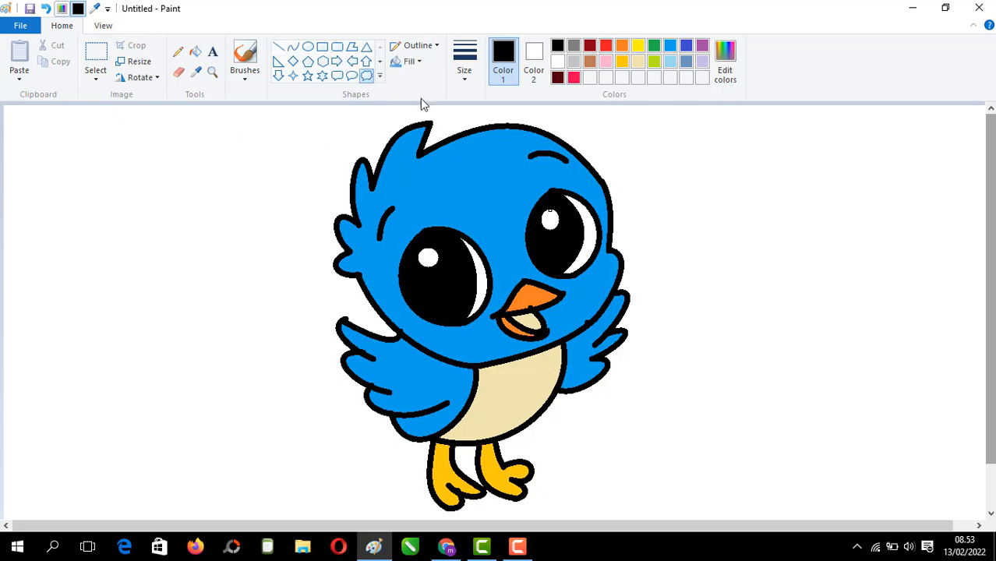
left_click_drag(686, 200, 940, 416)
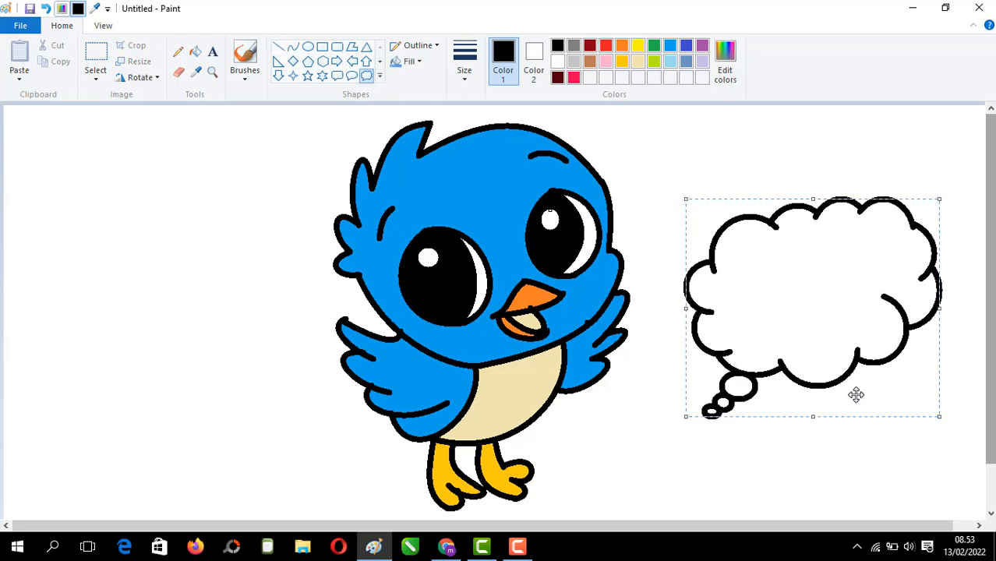
left_click(195, 52)
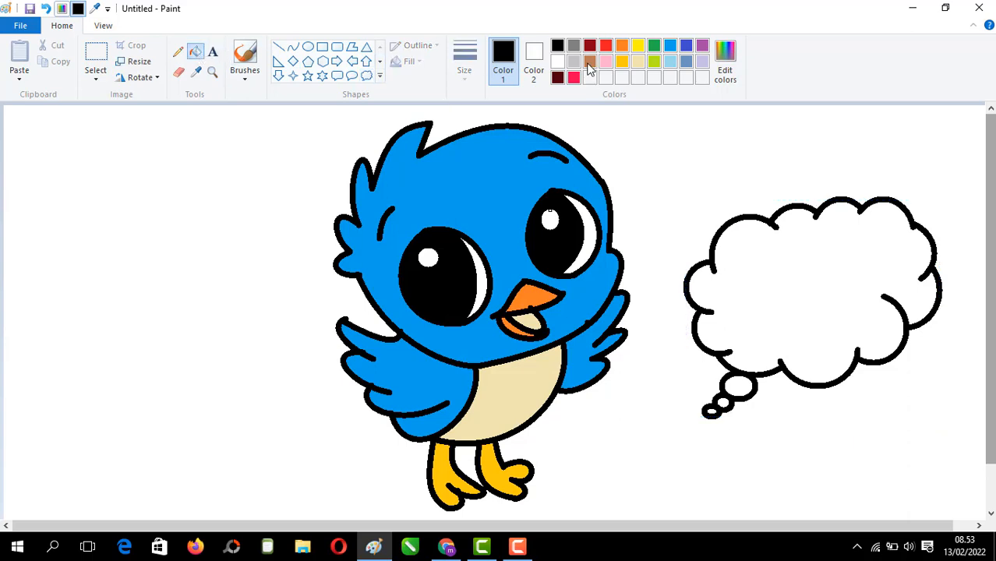
left_click(825, 234)
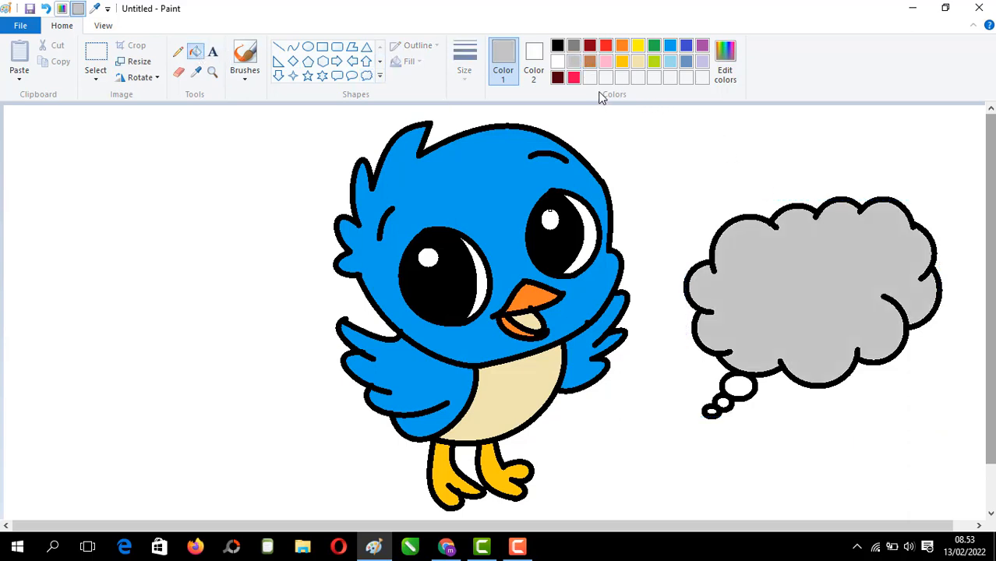
Draw a circle overlapping the cloud's upper-left edge as a sun, outline it in yellow and fill it with yellow
left_click(379, 76)
left_click(308, 48)
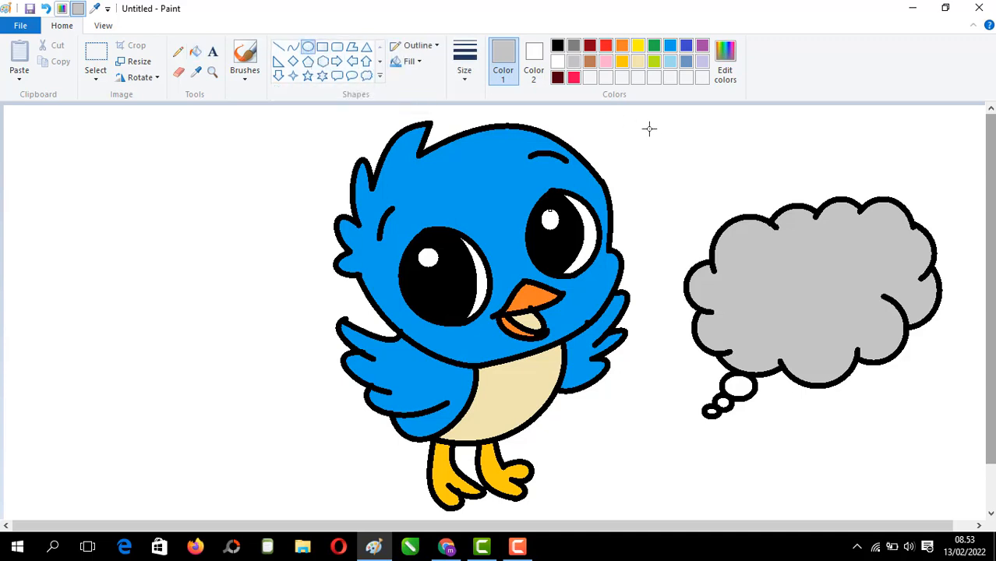
left_click_drag(649, 129, 791, 273)
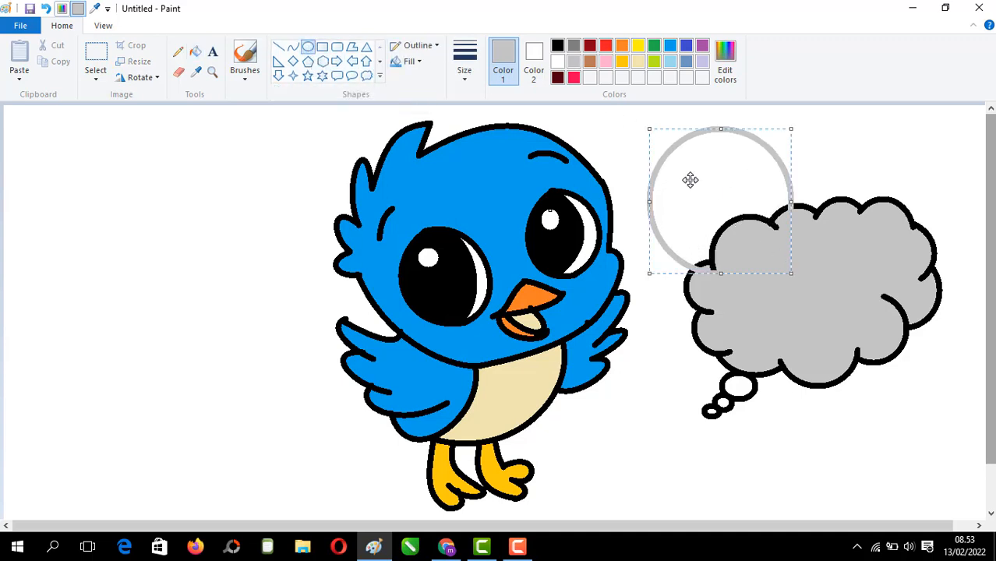
left_click(556, 47)
left_click(637, 45)
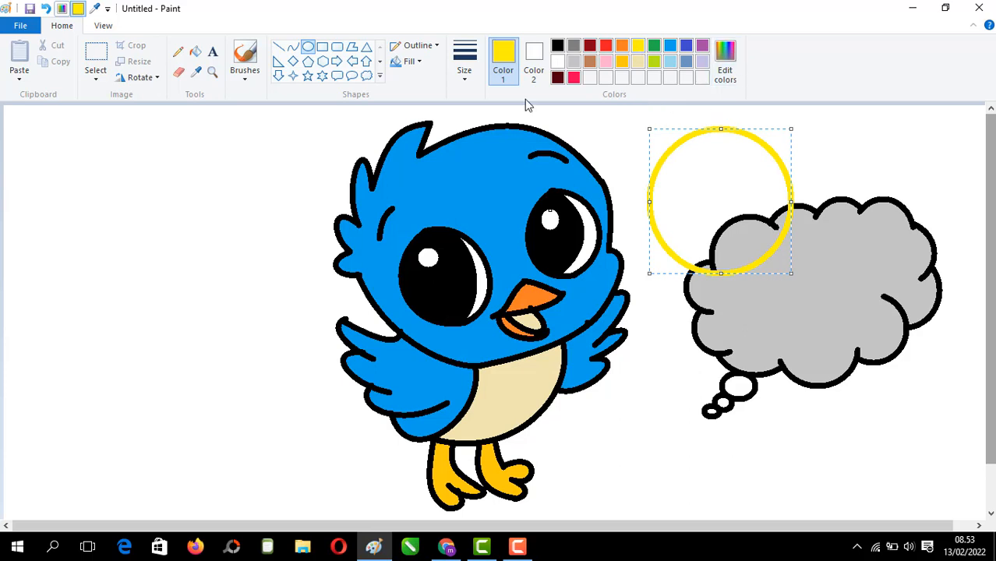
left_click(195, 51)
left_click(732, 164)
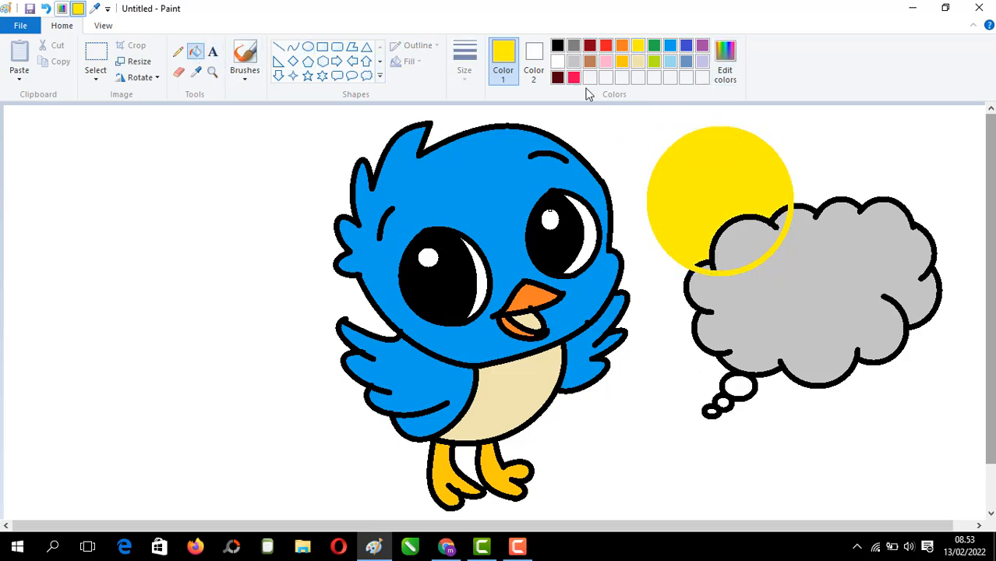
Erase the two spots where the sun's outline crosses the cloud's outline and redraw the cloud's edge there with short black curves
left_click(178, 72)
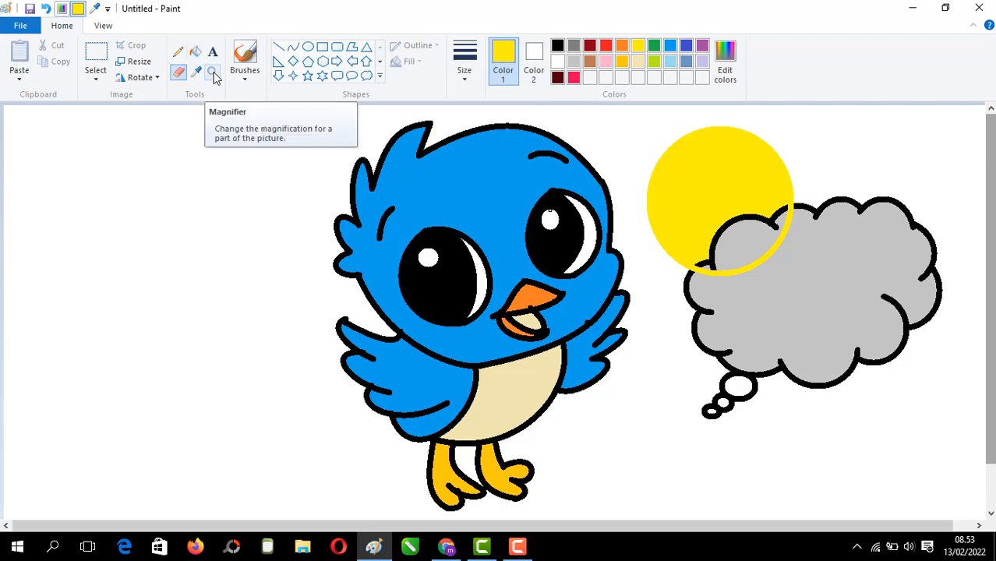
left_click(212, 72)
left_click(740, 229)
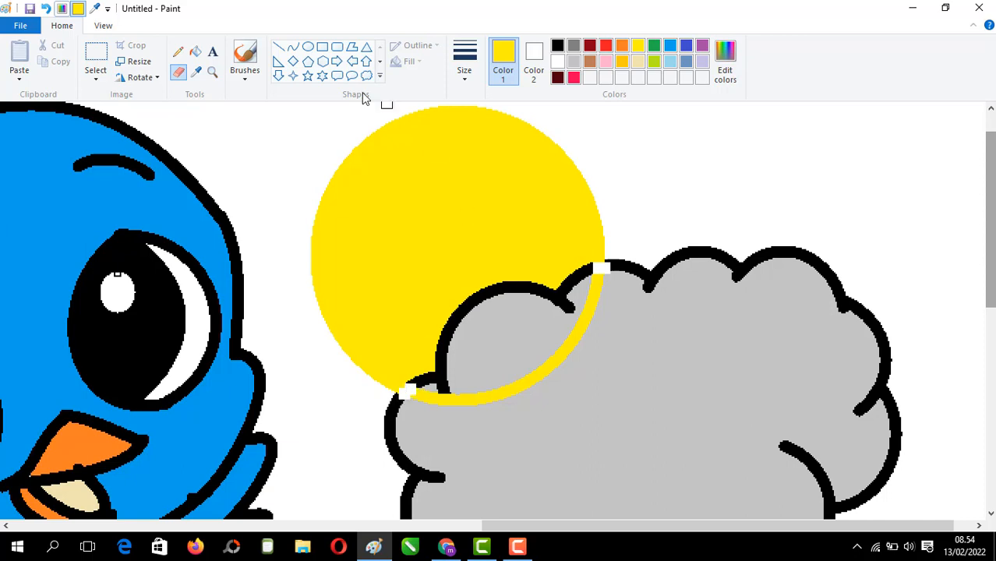
left_click(293, 46)
left_click(557, 45)
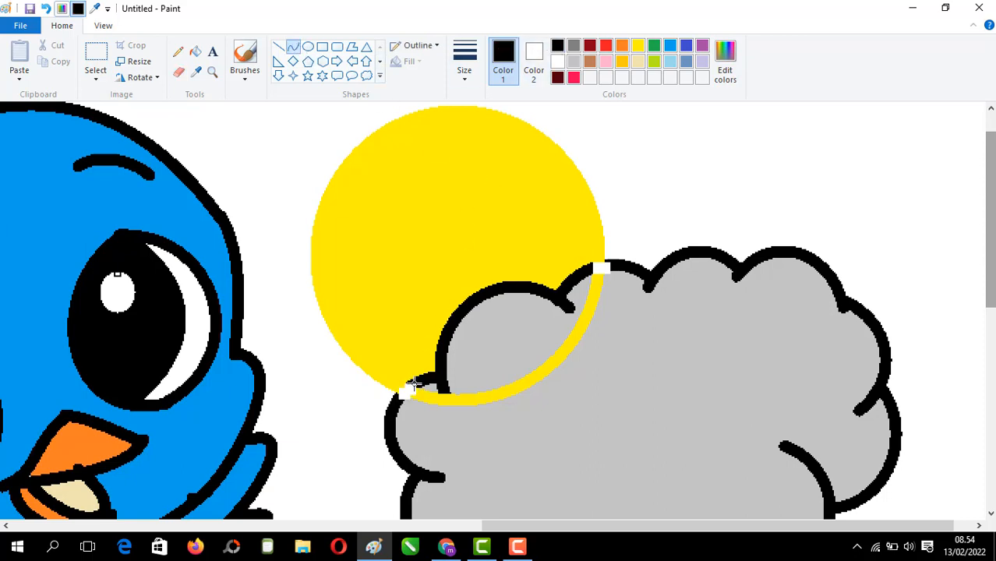
left_click_drag(425, 377, 404, 385)
left_click(406, 391)
left_click_drag(586, 267, 612, 266)
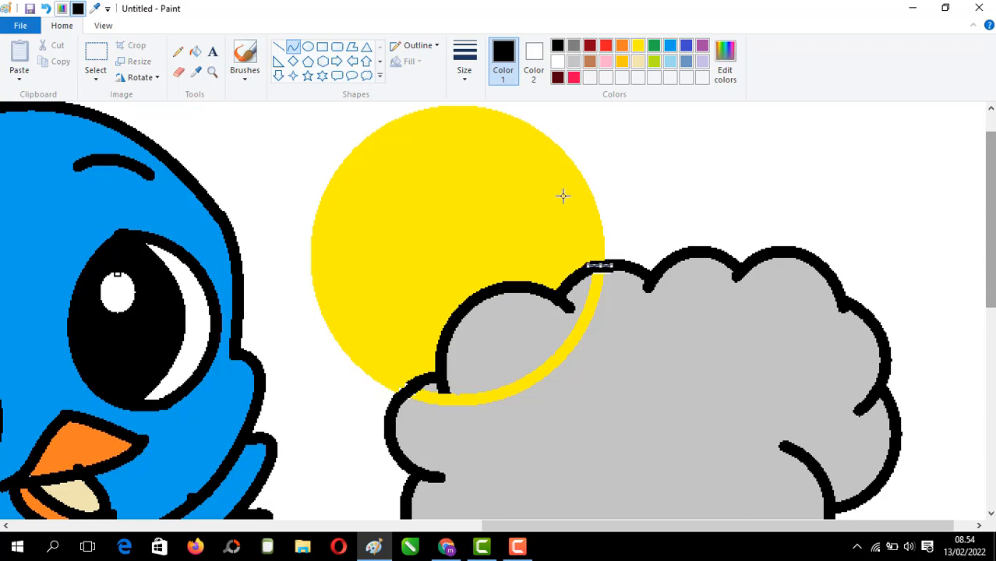
Fill the remaining yellow arc of the sun inside the cloud with light gray so the sun sits behind it
left_click(195, 52)
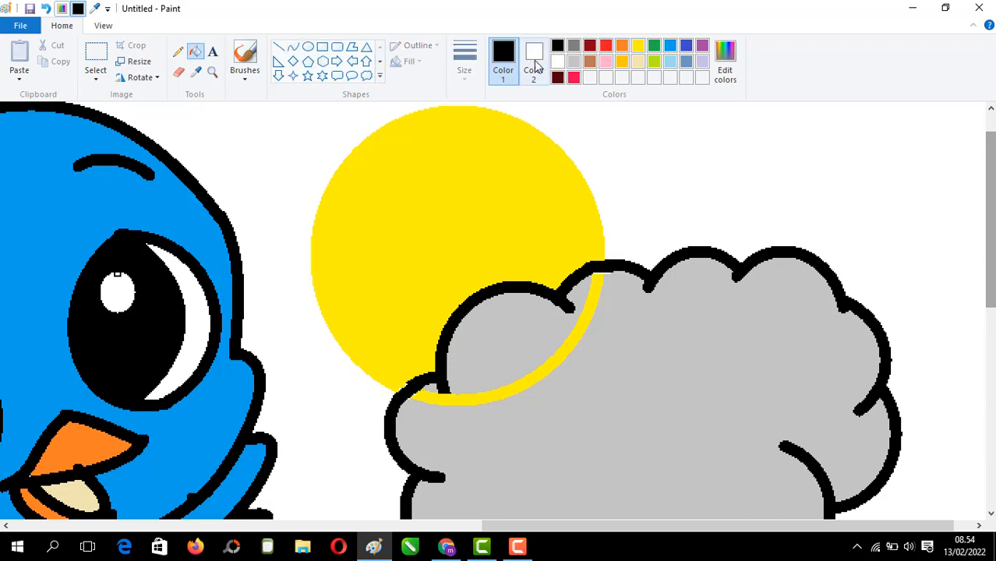
left_click(578, 61)
left_click(600, 276)
left_click(212, 71)
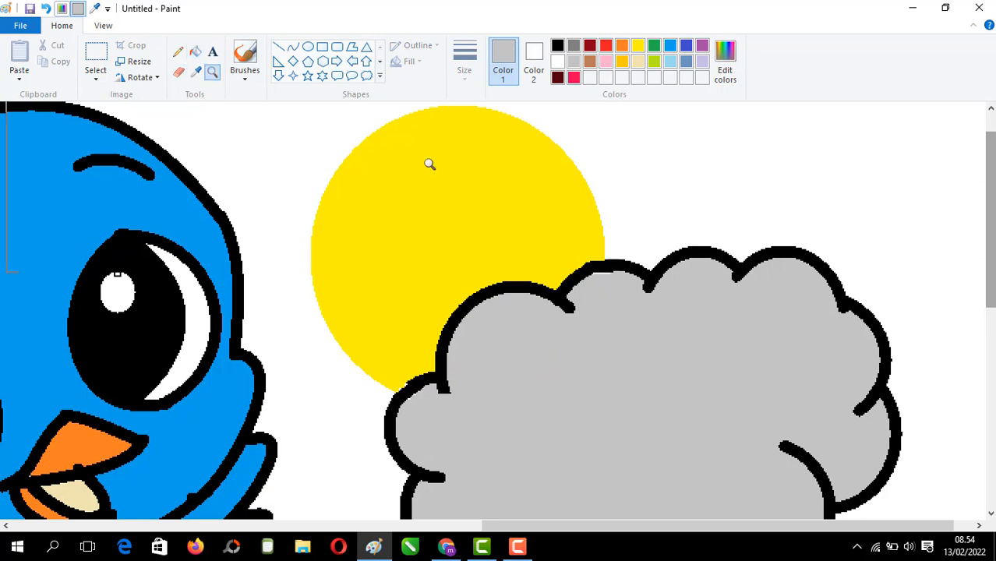
right_click(429, 162)
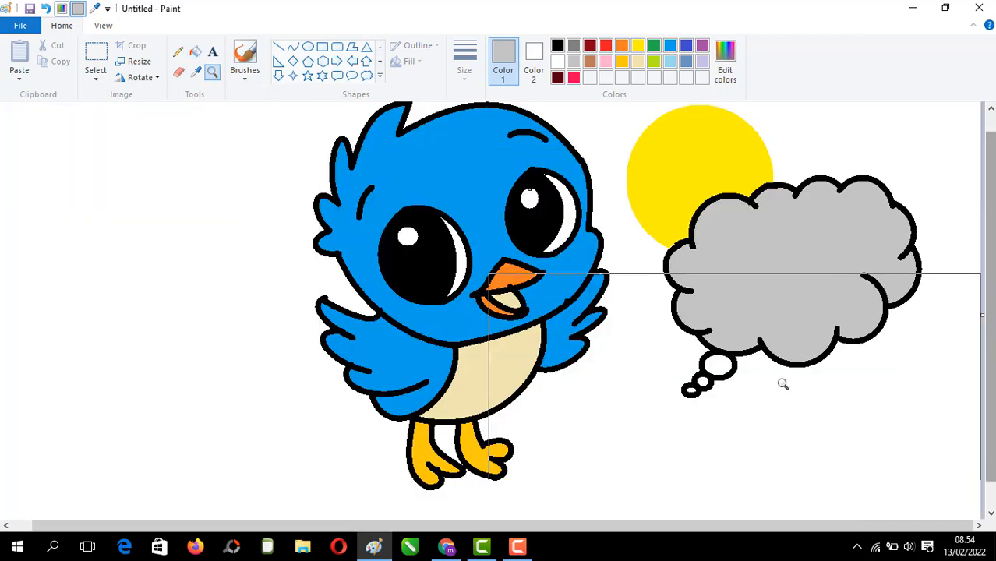
Separate the callout's small bubbles from the cloud with the eraser and remove their black outlines by filling them with white
left_click(178, 71)
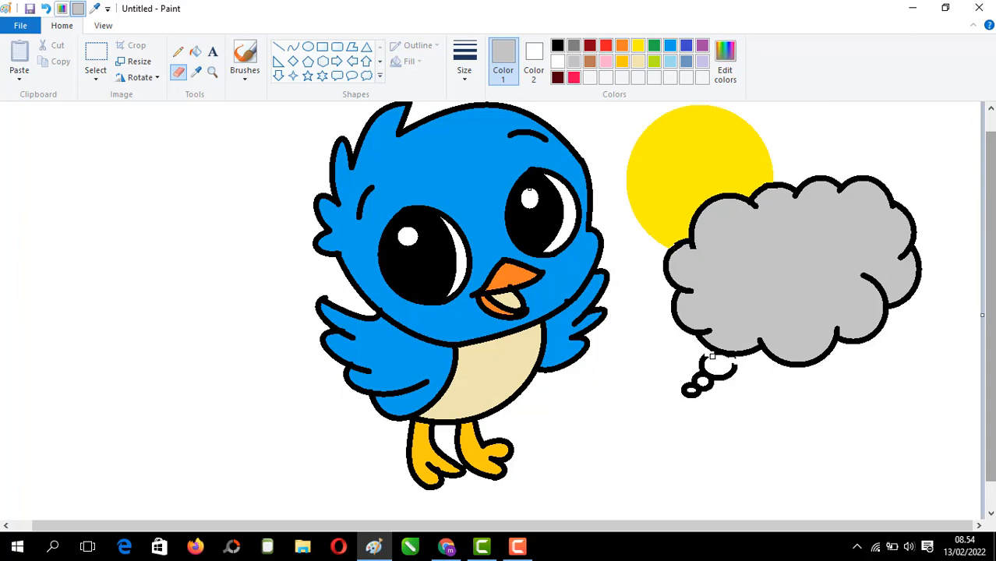
left_click(196, 52)
left_click(557, 62)
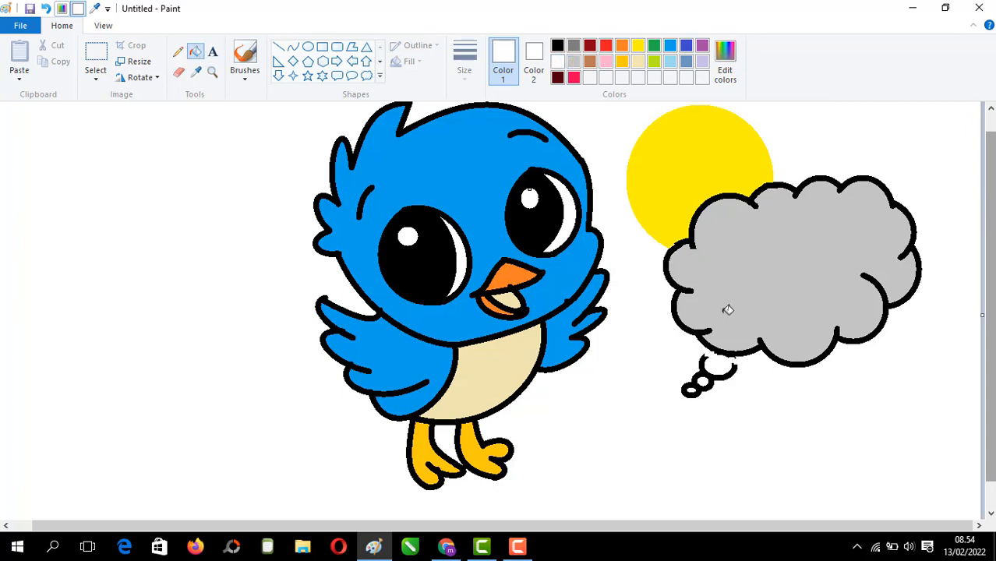
left_click(710, 367)
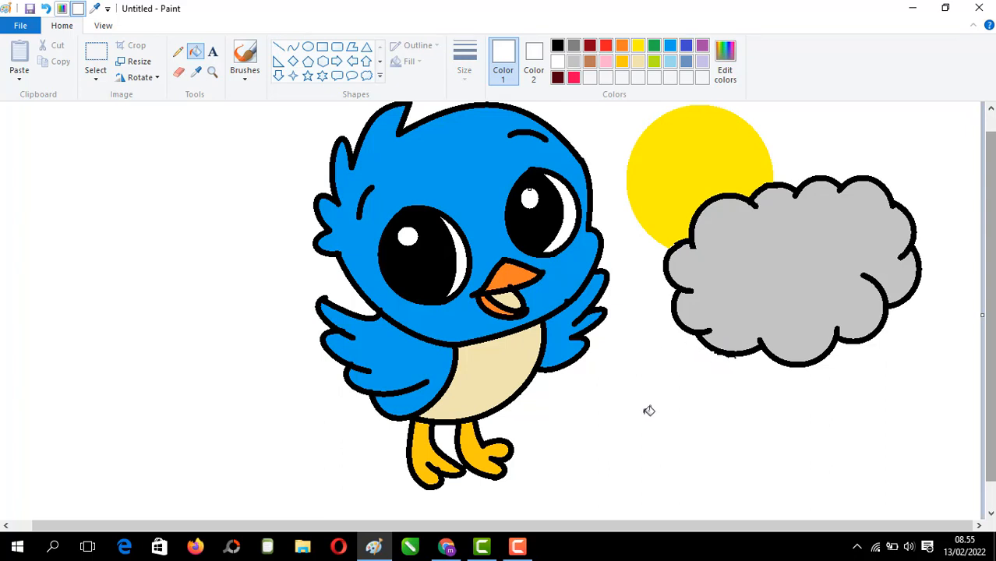
Try filling the cloud with pale cream
left_click(637, 61)
left_click(759, 242)
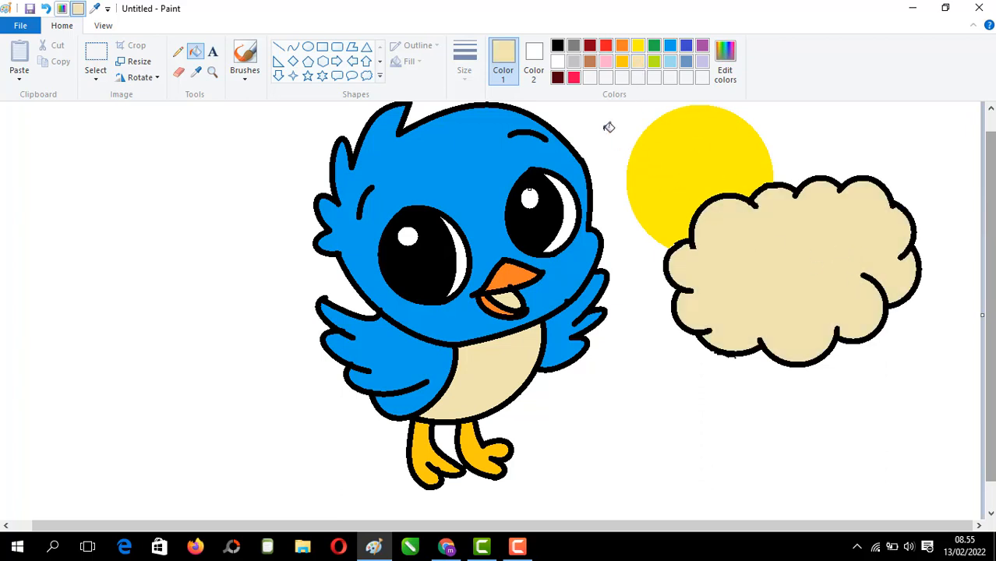
Mix a custom very light gray by brightening the basic gray, and fill the cloud with it
left_click(718, 64)
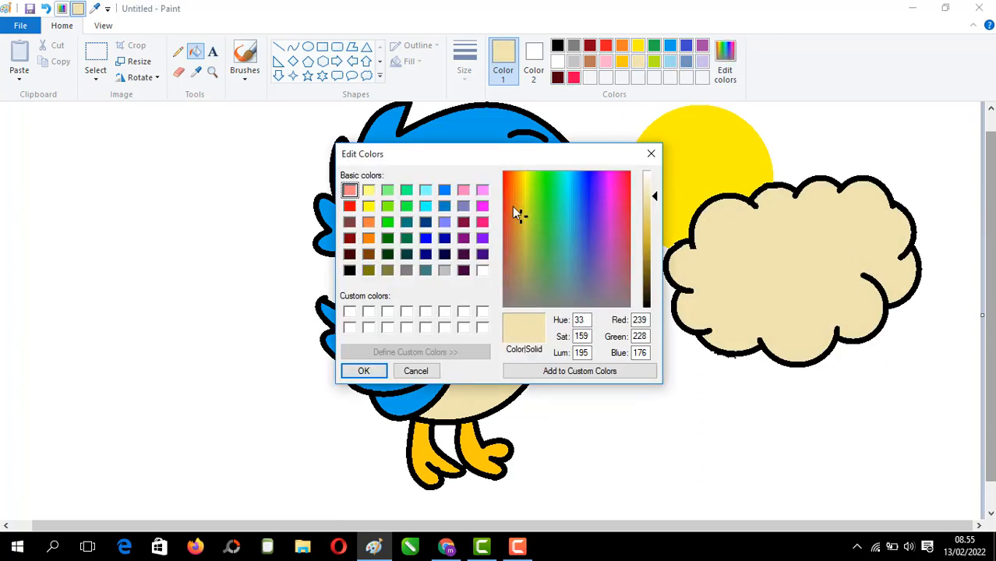
left_click(443, 270)
left_click(648, 189)
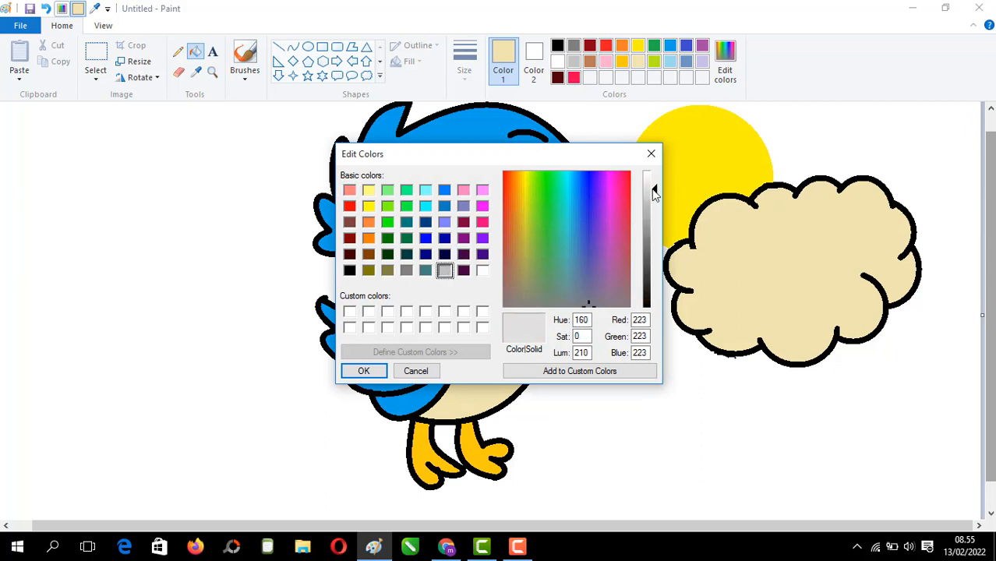
left_click(649, 183)
left_click(378, 371)
left_click(787, 242)
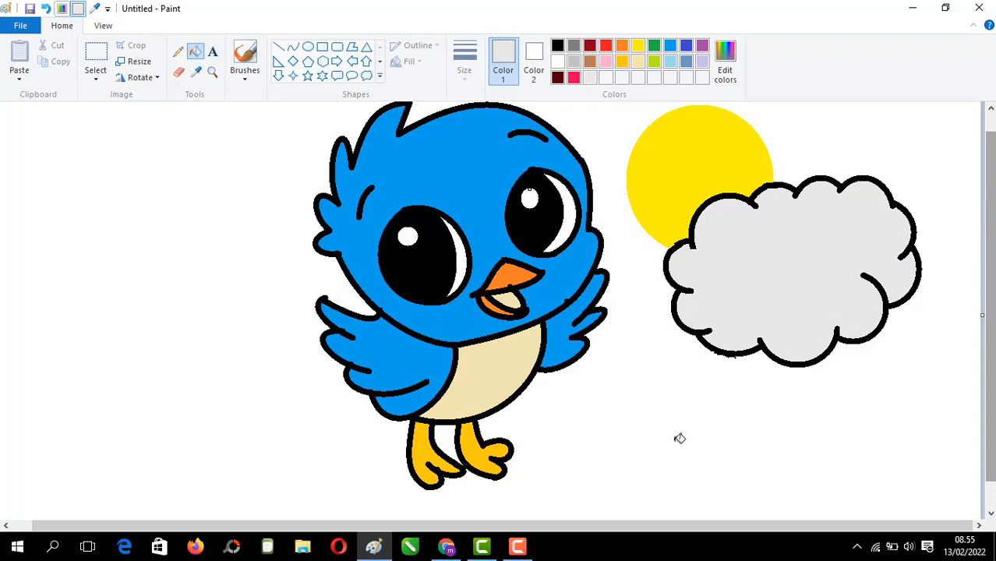
scroll(679, 438, "up", 1)
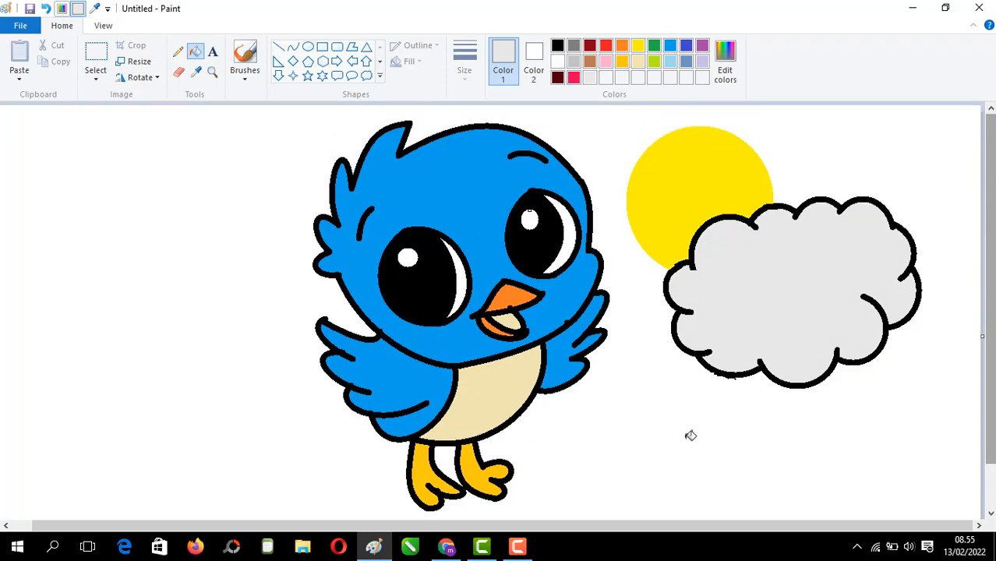